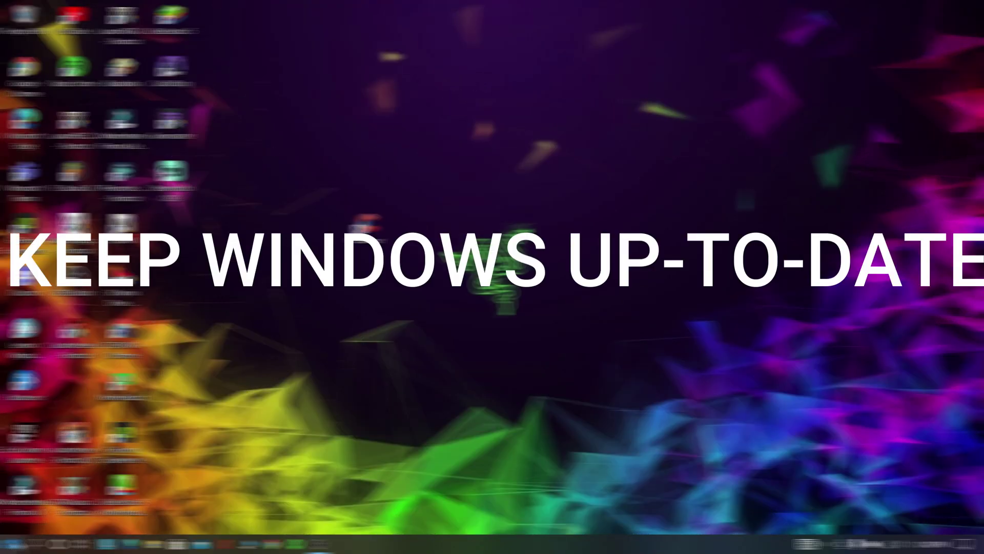
# Run a Windows Update check that starts the 21H1 feature update and Defender intelligence downloads
pyautogui.click(20, 539)
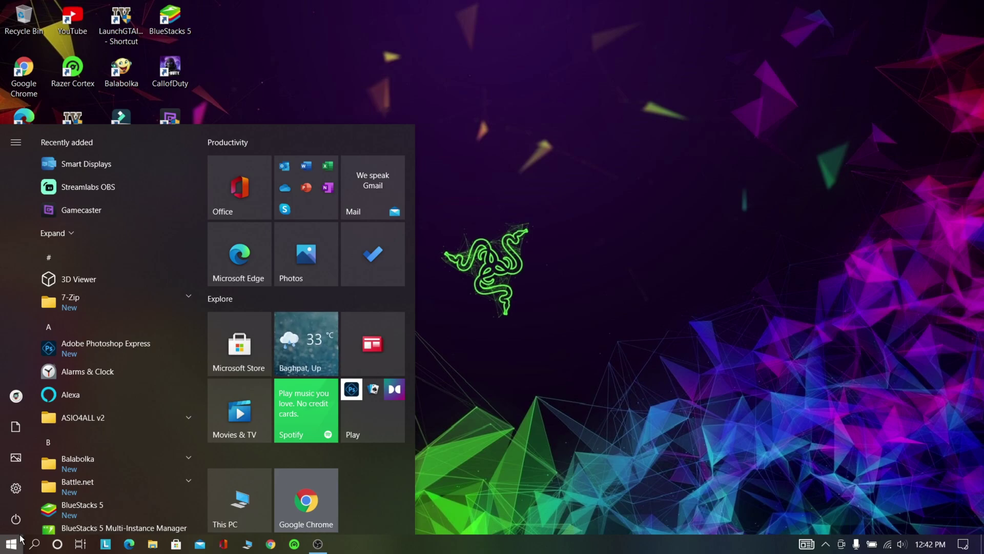
pyautogui.click(16, 488)
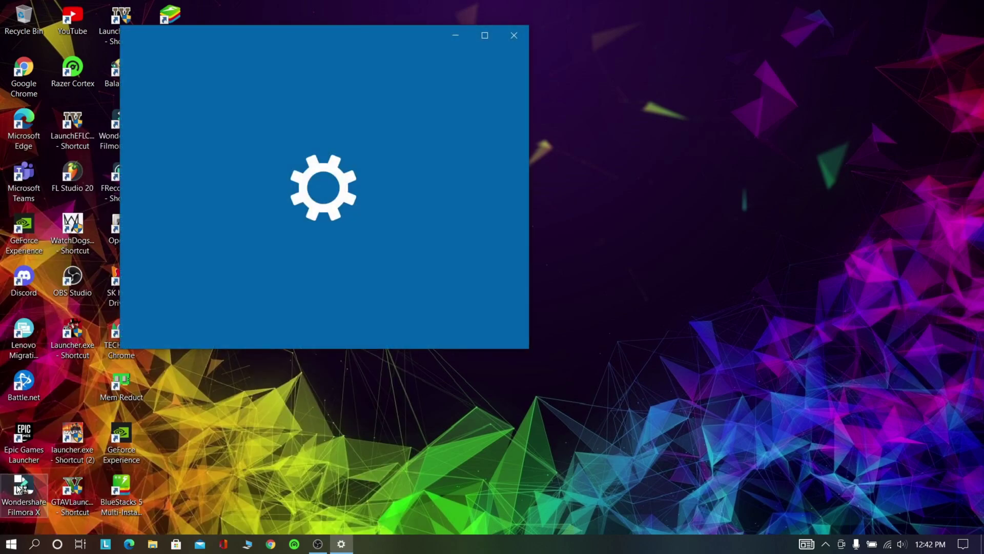
pyautogui.click(491, 40)
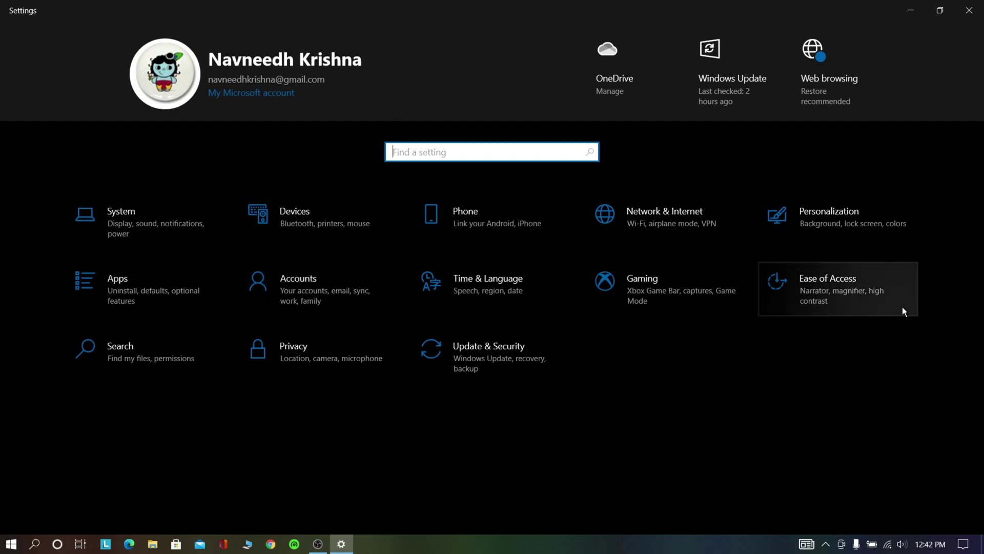
pyautogui.click(502, 346)
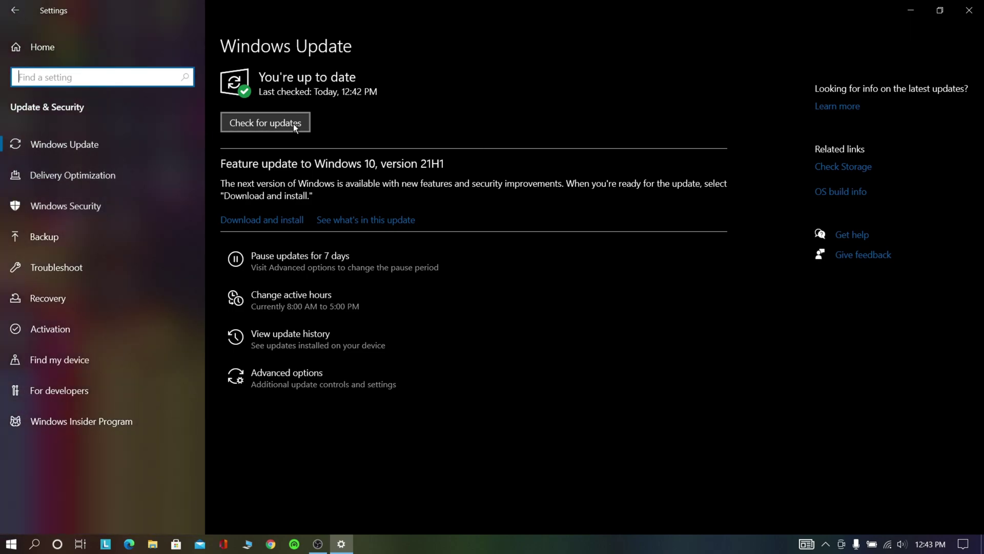
pyautogui.click(268, 130)
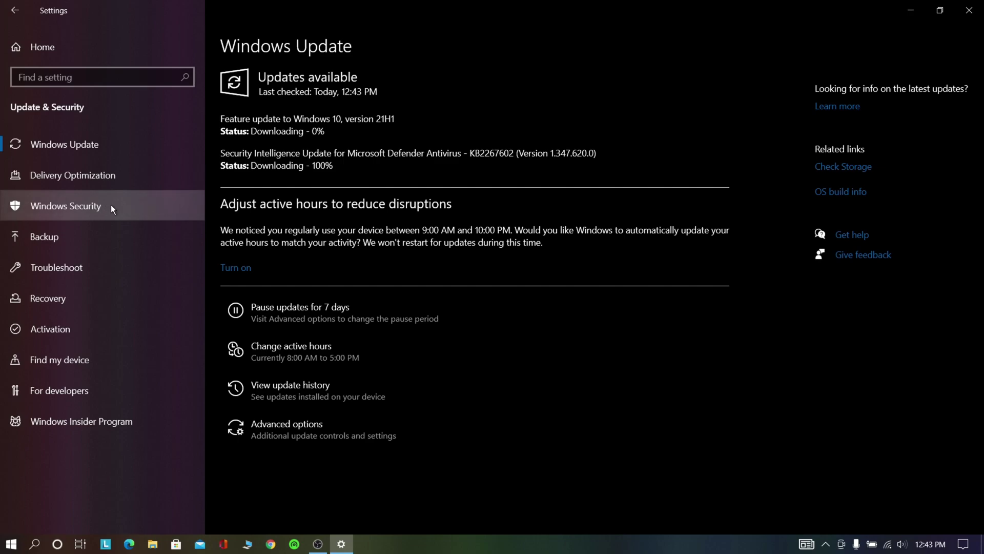
pyautogui.click(106, 208)
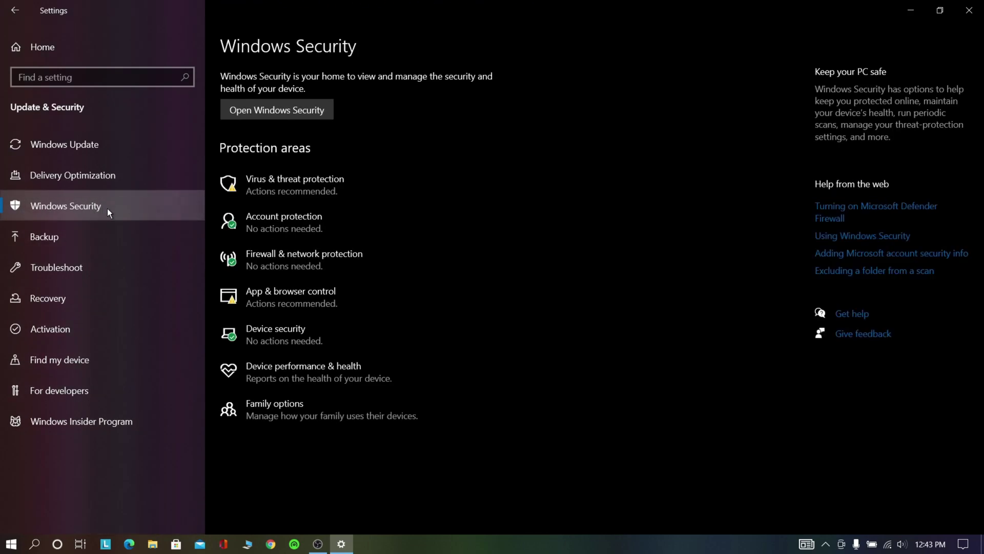
# In a maximized Windows Security, switch Automatic sample submission On under Virus & threat protection
pyautogui.click(363, 186)
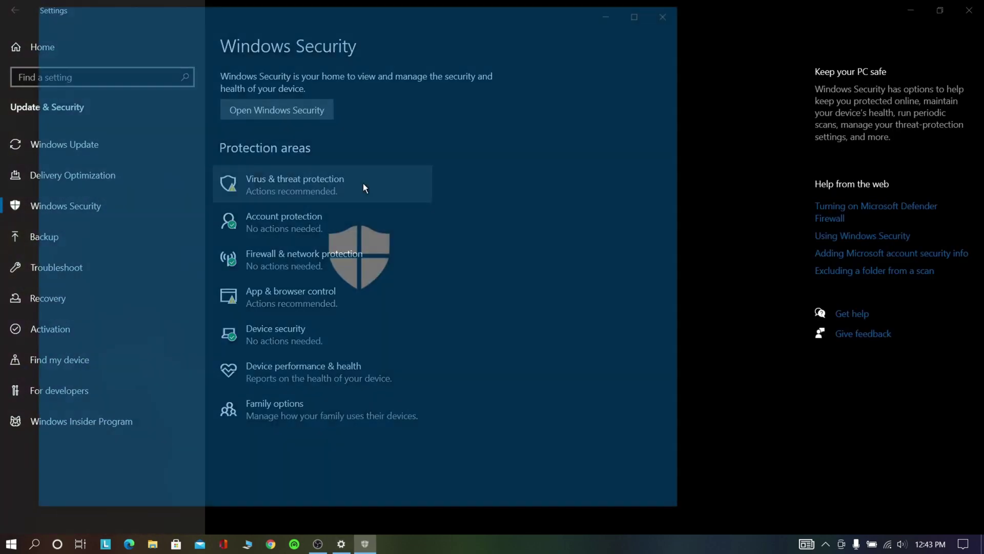
pyautogui.click(969, 10)
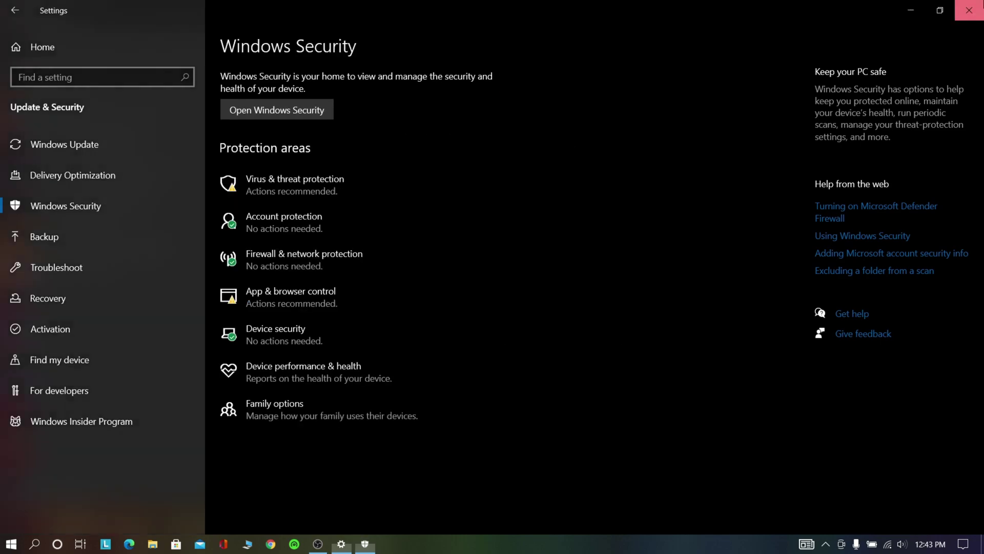
pyautogui.click(641, 13)
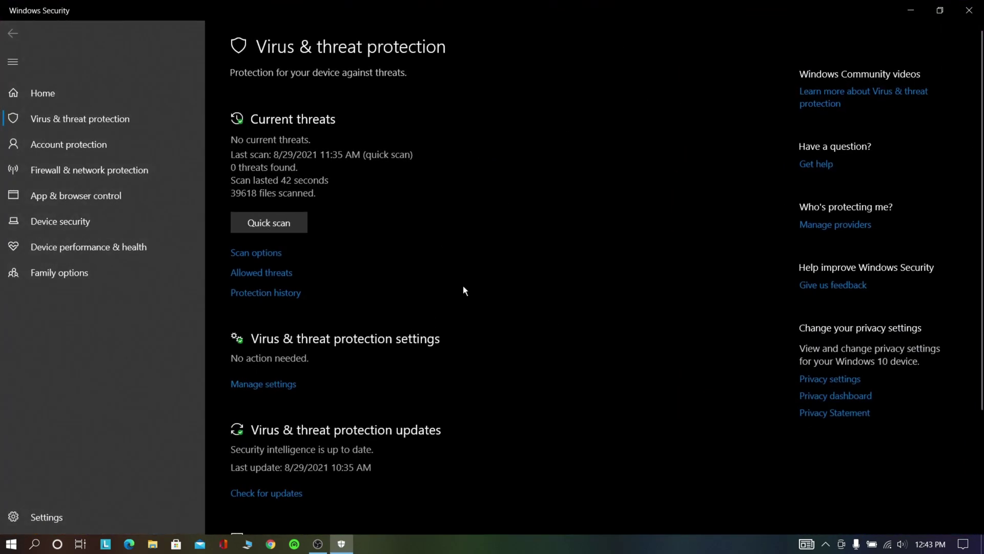
pyautogui.click(269, 389)
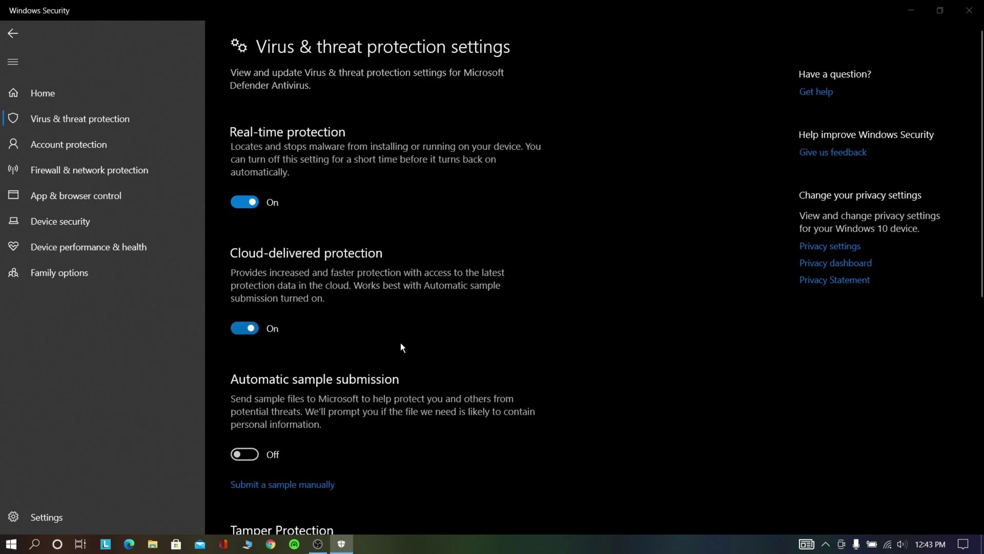
pyautogui.scroll(-4, 251, 397)
pyautogui.scroll(-4, 261, 291)
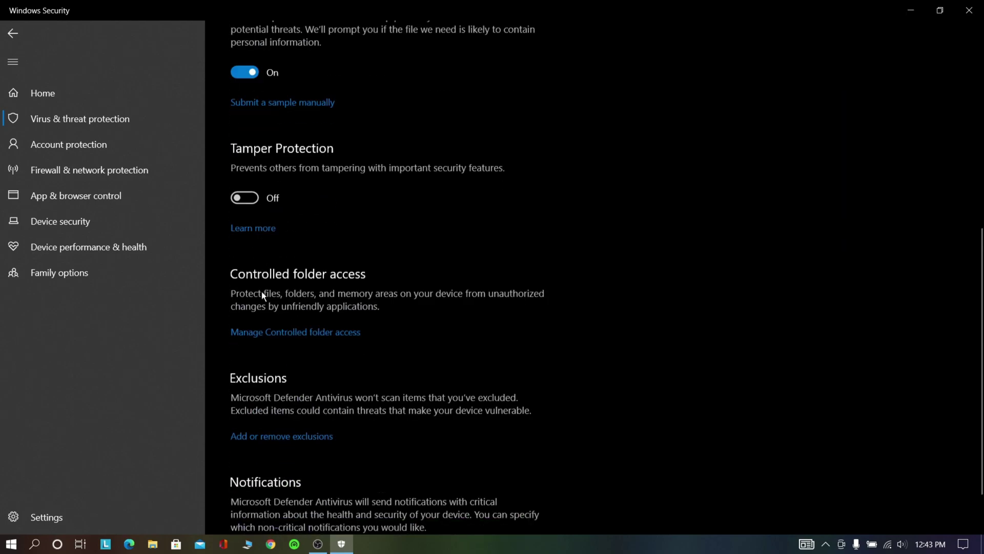
pyautogui.scroll(8, 308, 159)
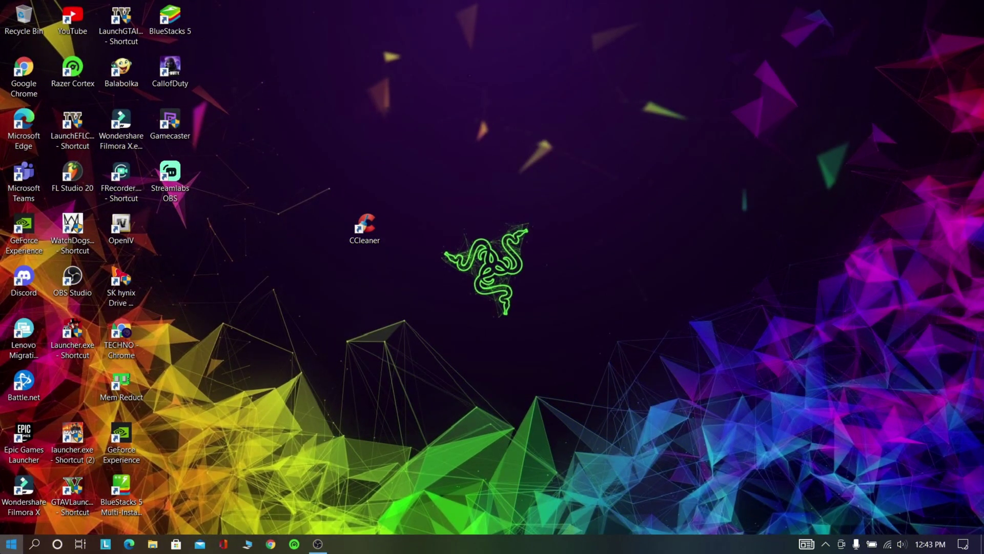
# Open Control Panel and scroll through the 42 programs listed under Uninstall a program
pyautogui.press('super')
pyautogui.press('super')
pyautogui.press('super')
pyautogui.write('con')
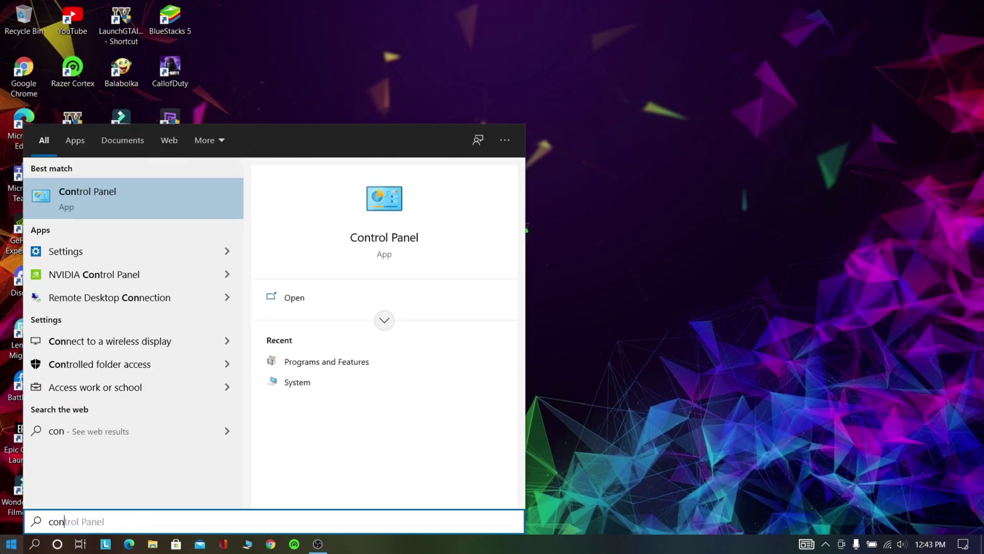
pyautogui.write('trol pa')
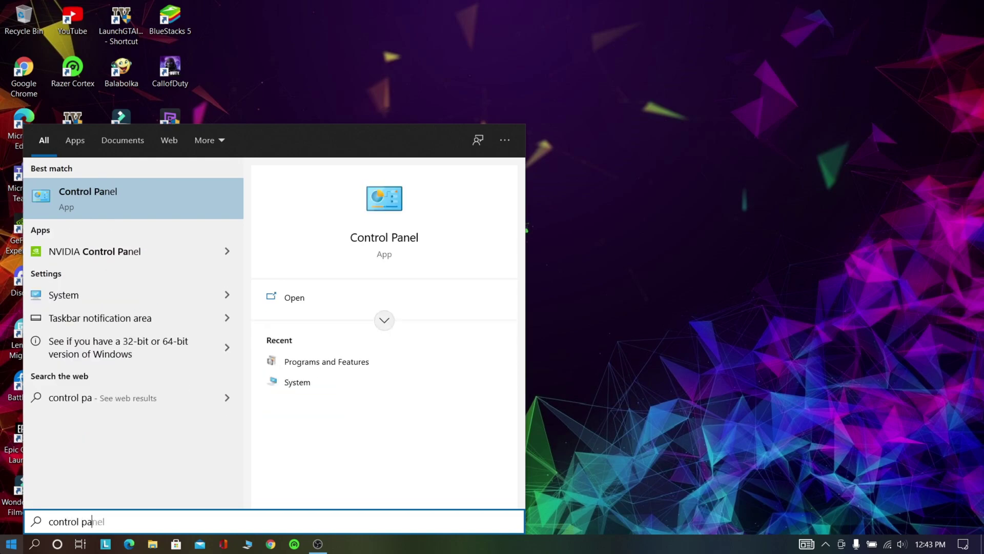
pyautogui.write('nel')
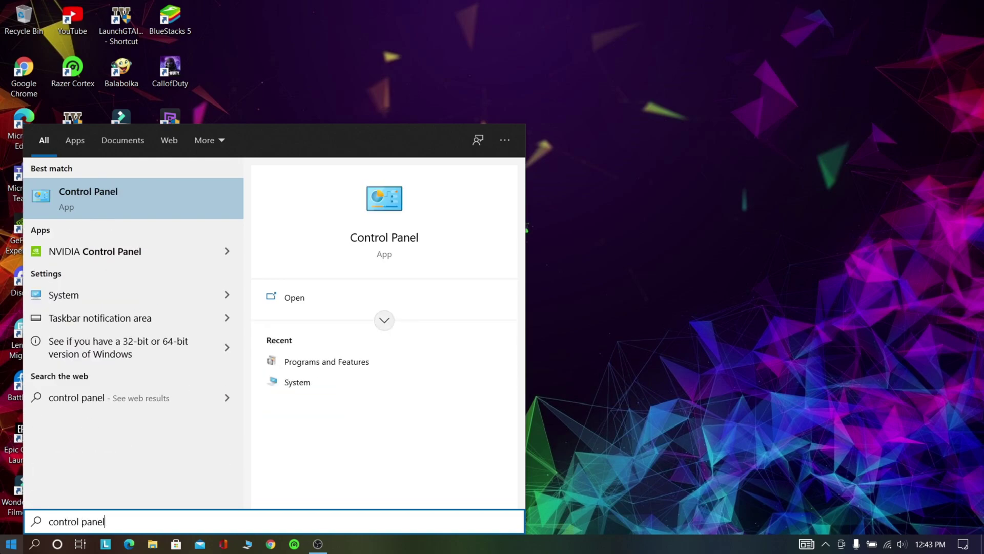
pyautogui.click(127, 195)
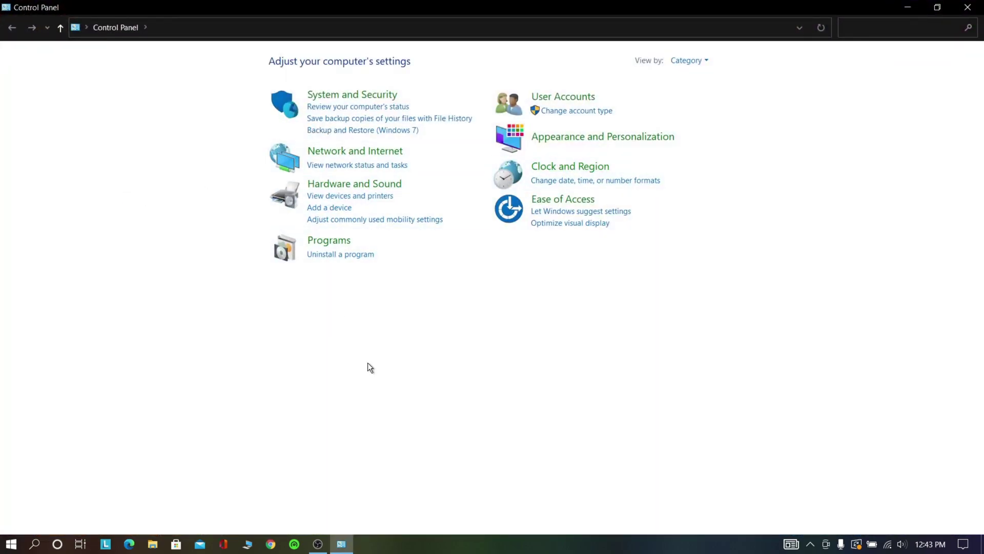
pyautogui.click(338, 256)
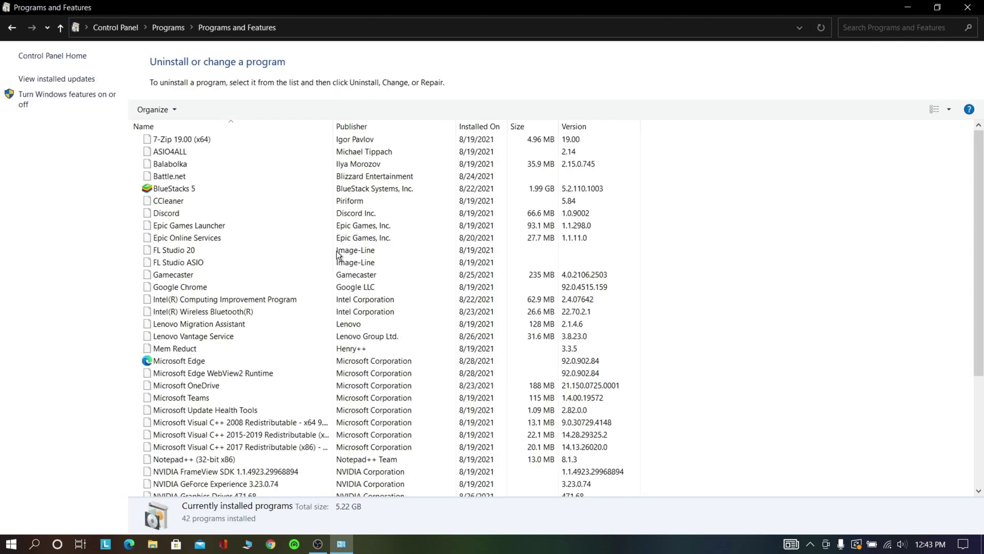
pyautogui.scroll(-4, 201, 282)
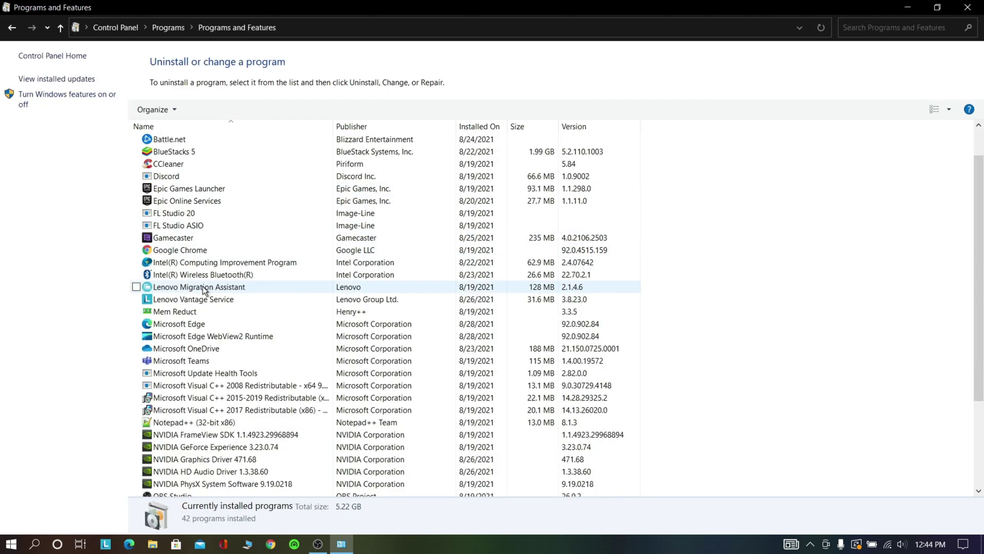
pyautogui.scroll(-1, 229, 283)
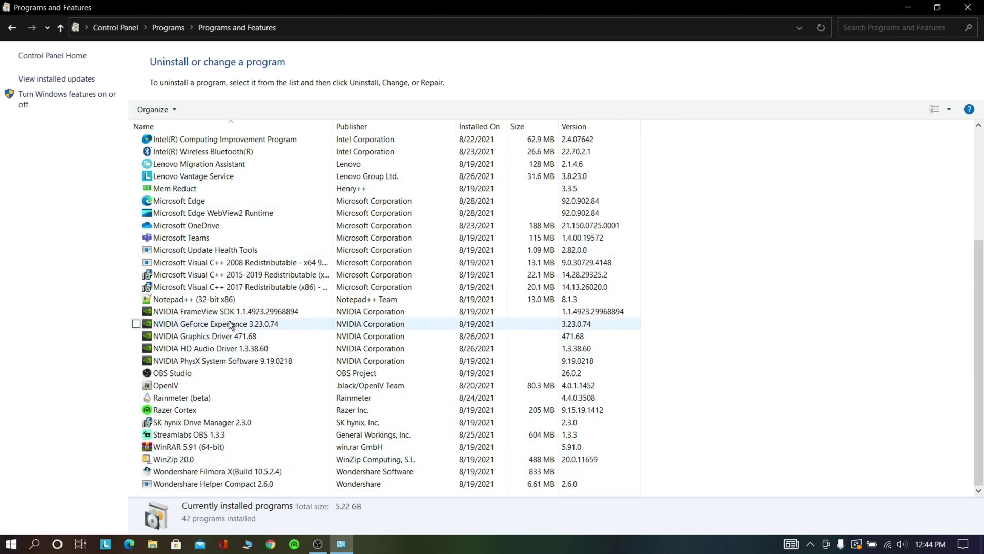
pyautogui.scroll(4, 231, 224)
pyautogui.hotkey('alt', 'Left')
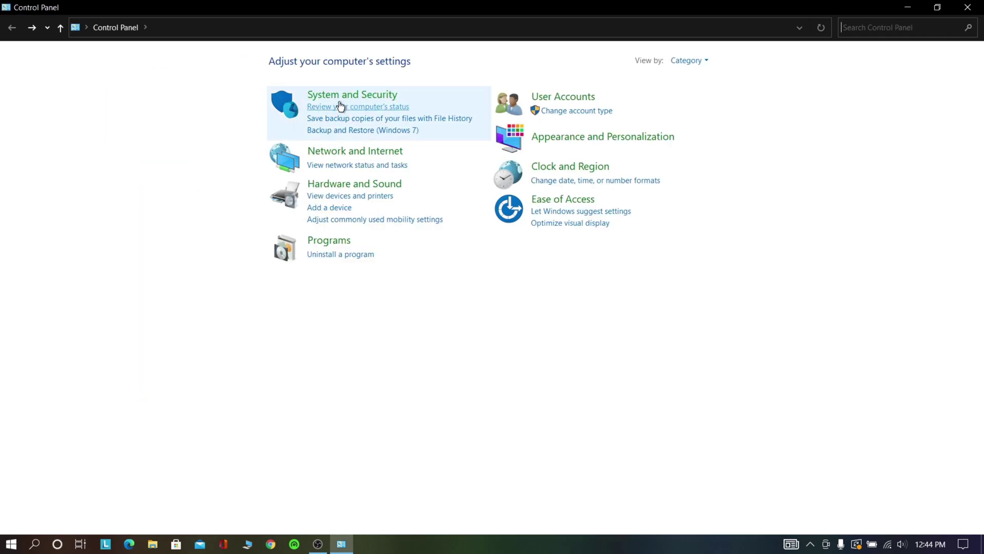
# Set User Account Control to Always notify from Security and Maintenance
pyautogui.click(362, 96)
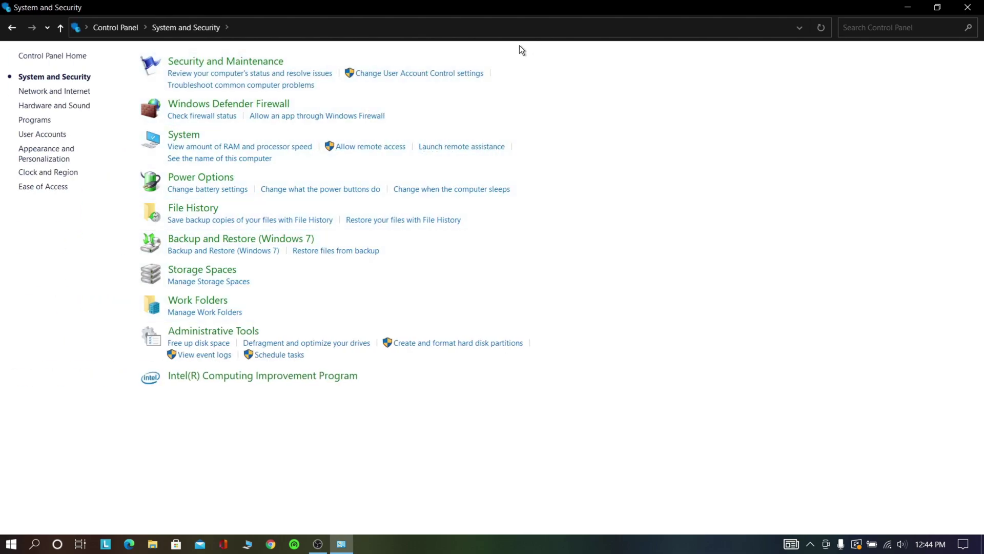
pyautogui.click(401, 78)
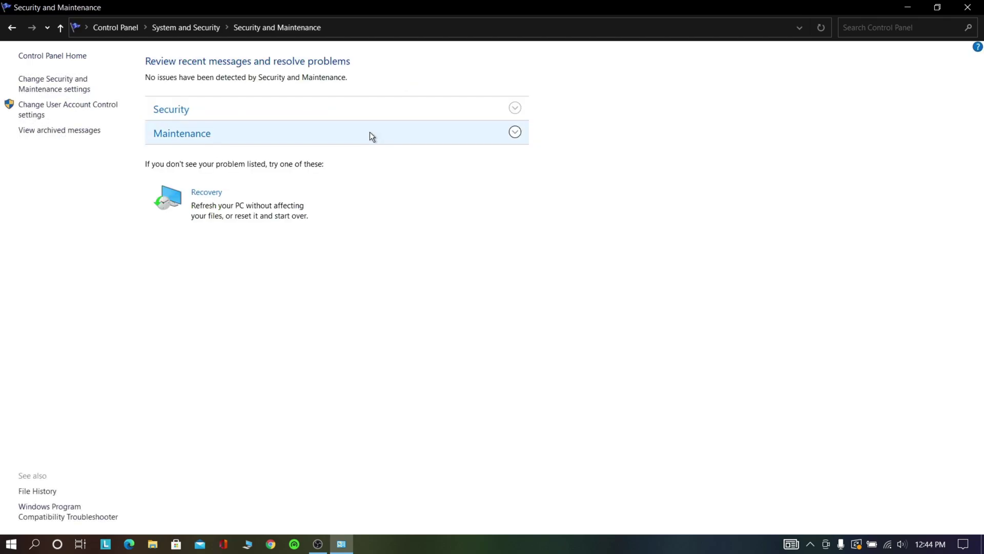
pyautogui.click(49, 110)
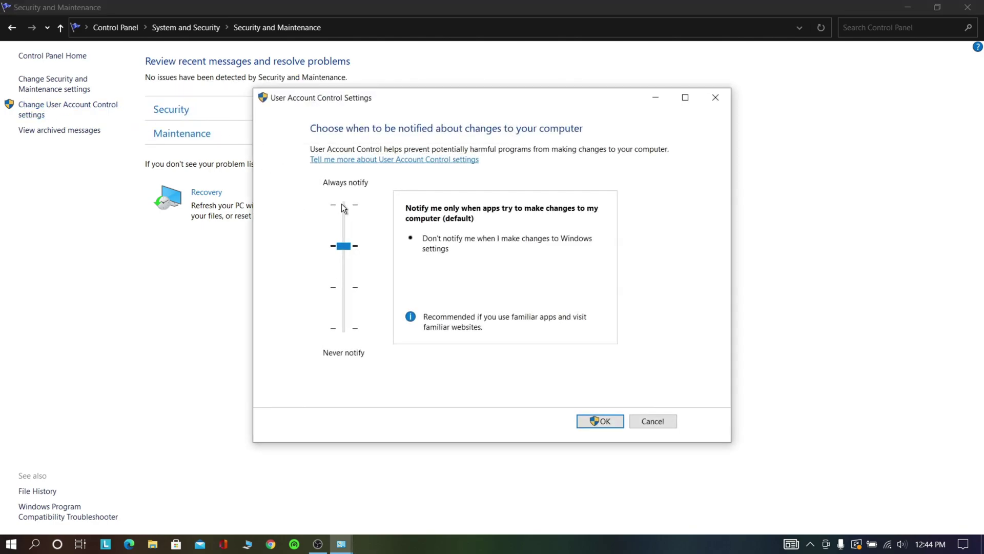
pyautogui.click(344, 206)
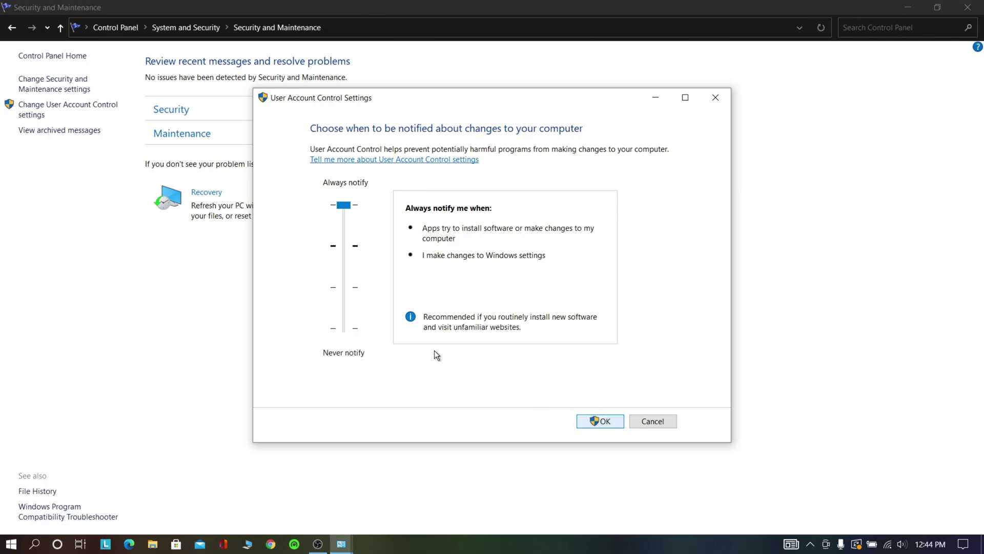
pyautogui.press('Return')
pyautogui.click(12, 29)
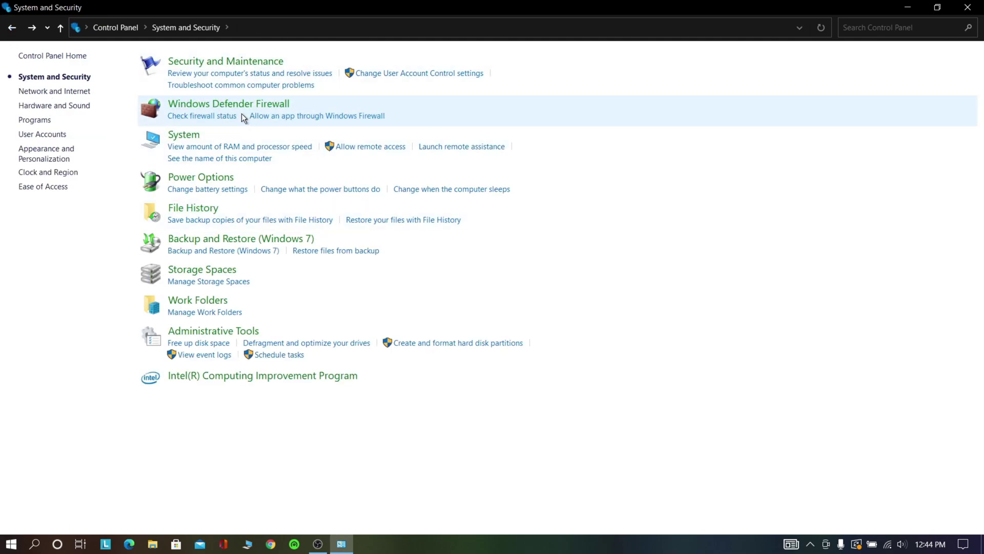
# Confirm Windows Defender Firewall is on for both private and public networks
pyautogui.click(222, 106)
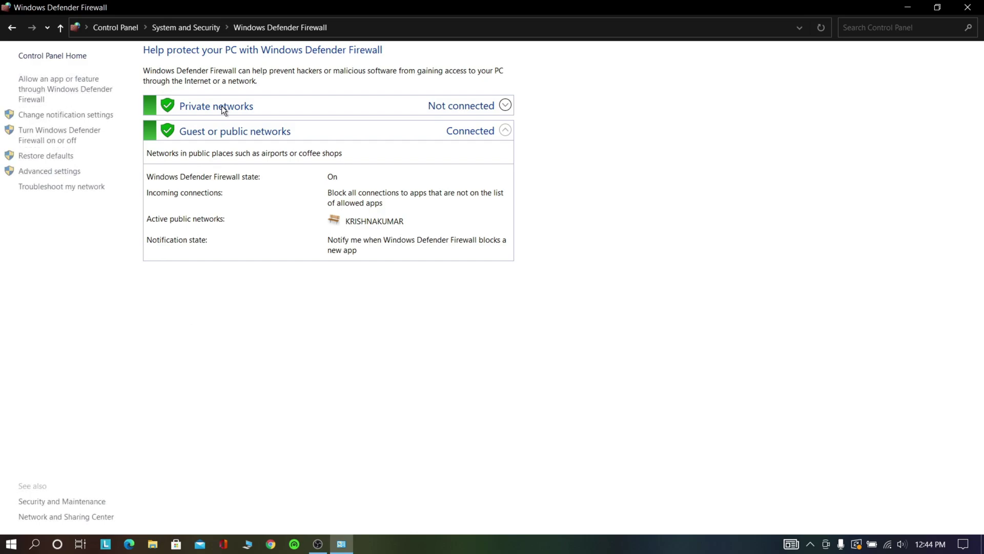
pyautogui.click(45, 141)
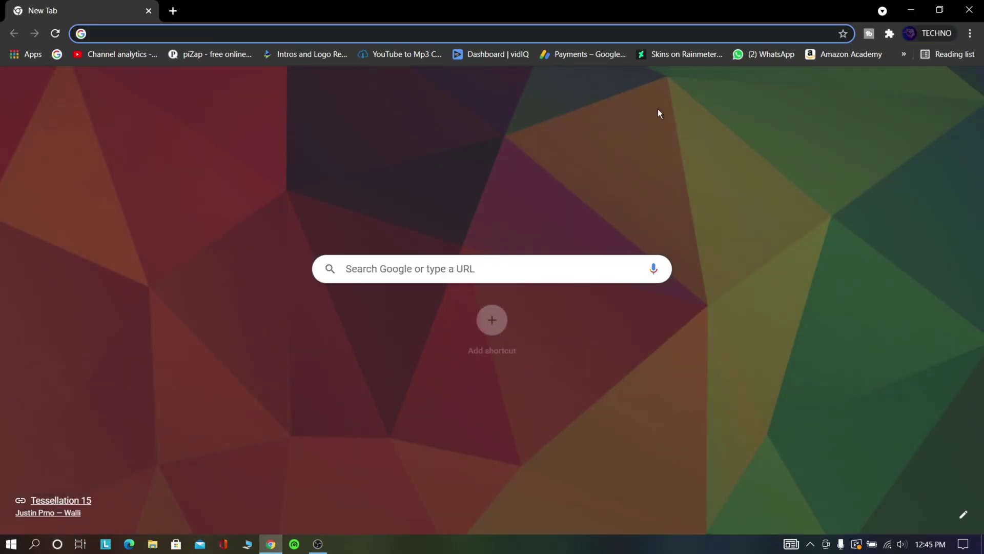
# Go to Chrome's Privacy and security settings and bring up Clear browsing data
pyautogui.click(970, 33)
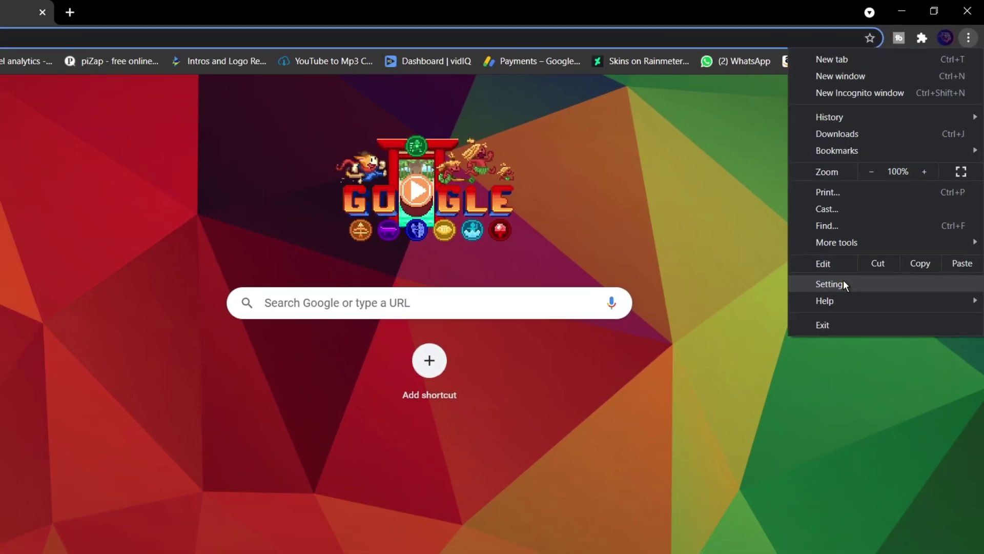
pyautogui.click(739, 502)
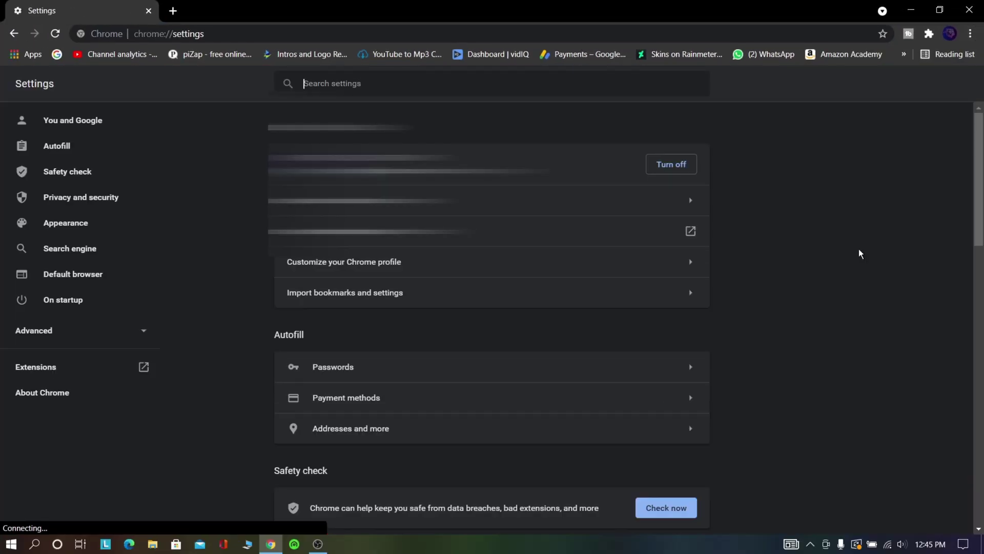
pyautogui.scroll(-4, 857, 242)
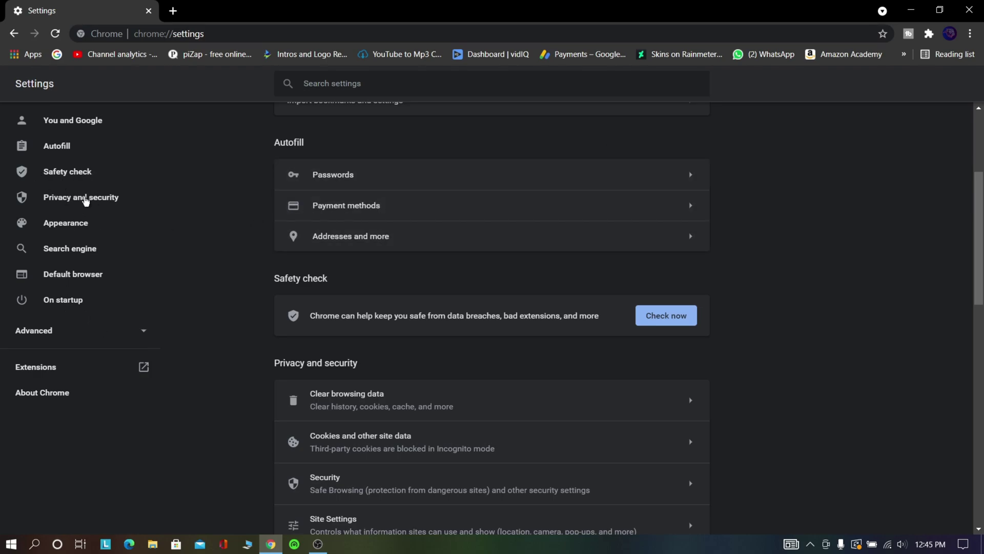
pyautogui.click(74, 202)
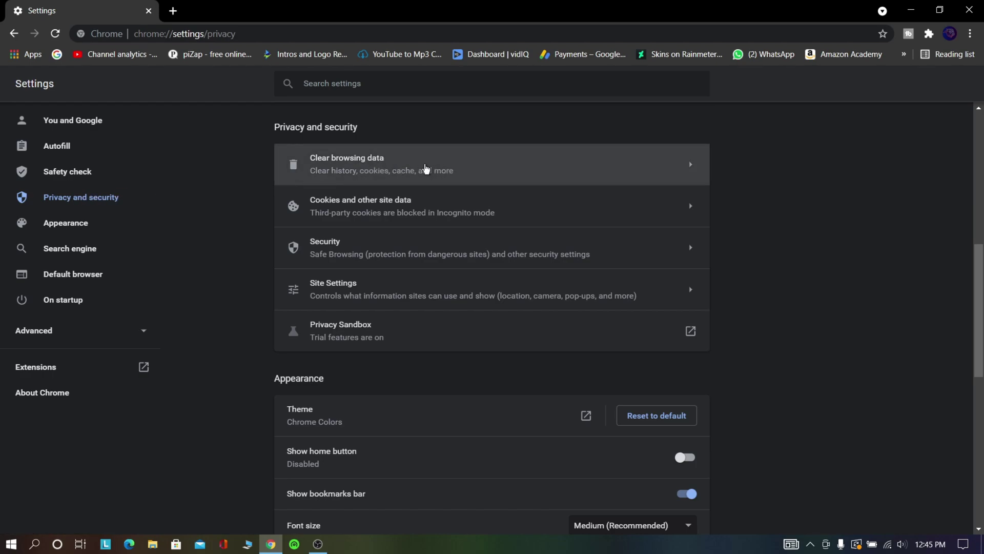
pyautogui.click(400, 170)
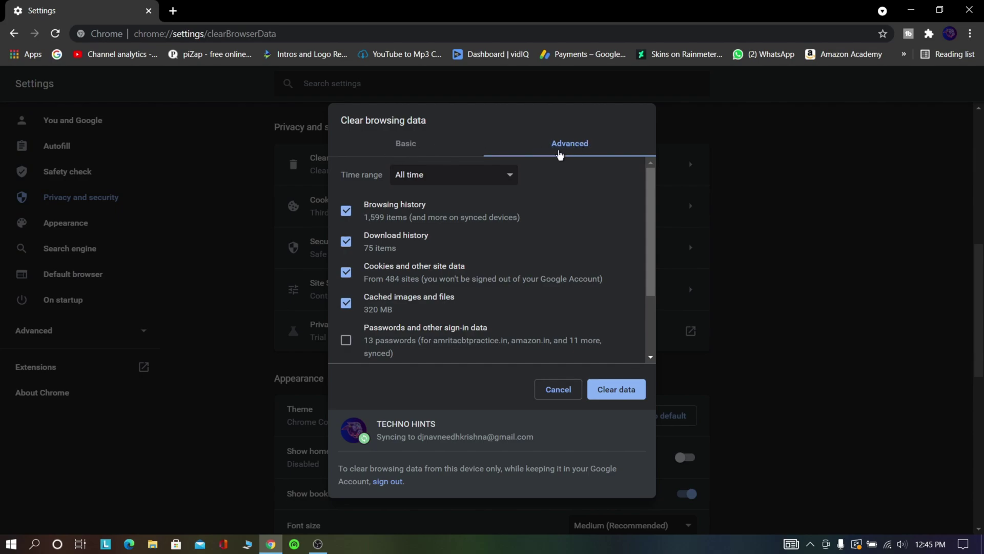
# Uncheck history, downloads, cache and autofill, include site settings, and clear all-time cookies and site data
pyautogui.click(347, 212)
pyautogui.click(347, 243)
pyautogui.click(347, 308)
pyautogui.scroll(-2, 352, 310)
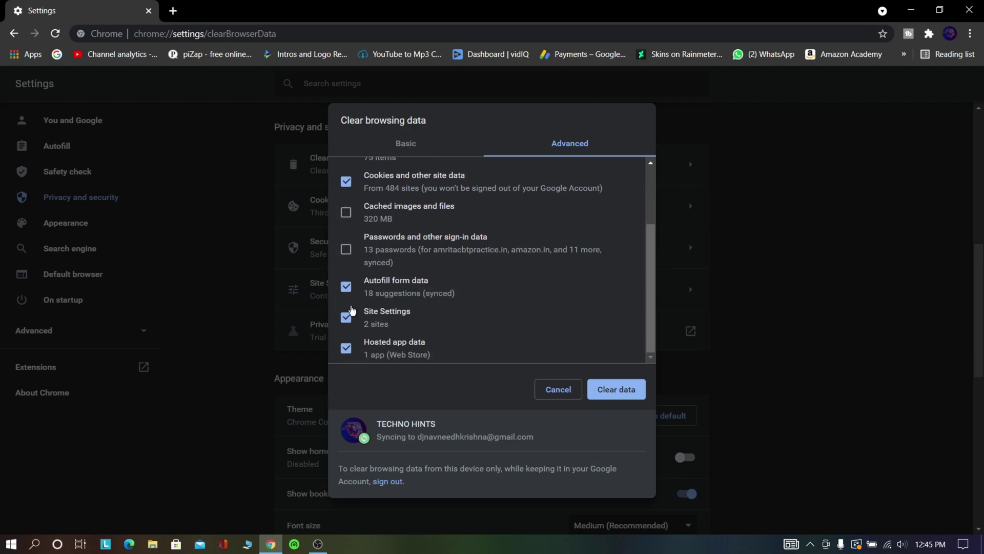
pyautogui.click(348, 289)
pyautogui.click(346, 318)
pyautogui.scroll(3, 422, 292)
pyautogui.scroll(-3, 462, 308)
pyautogui.scroll(5, 470, 333)
pyautogui.scroll(-5, 470, 331)
pyautogui.scroll(4, 470, 331)
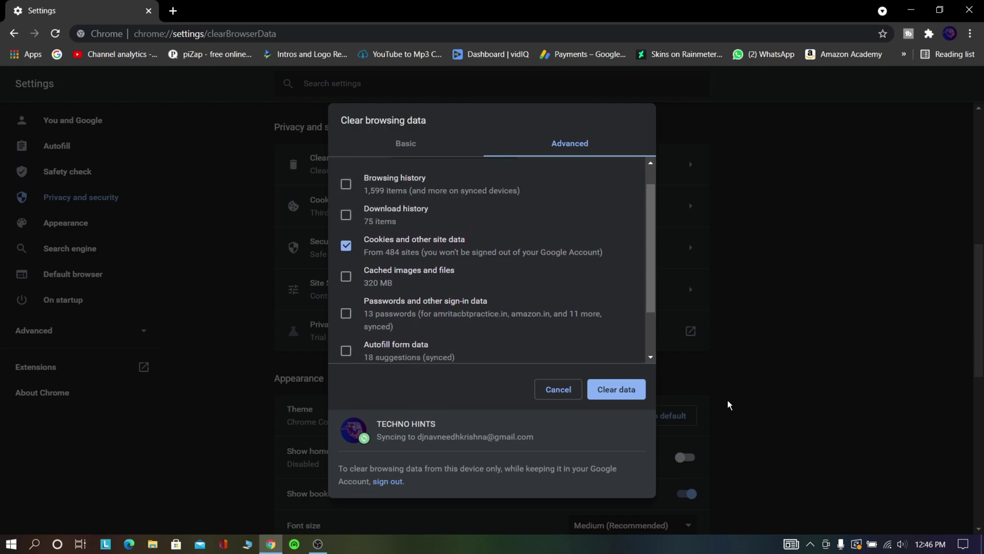
pyautogui.click(615, 391)
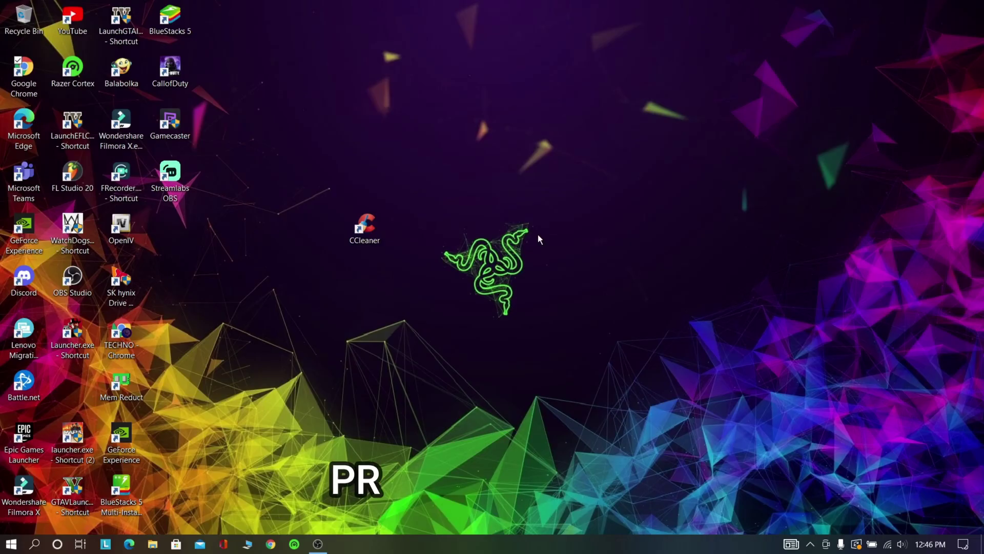
# Delete all nine items in C:\Windows\Temp, opened with Run 'temp'
pyautogui.press('super+r')
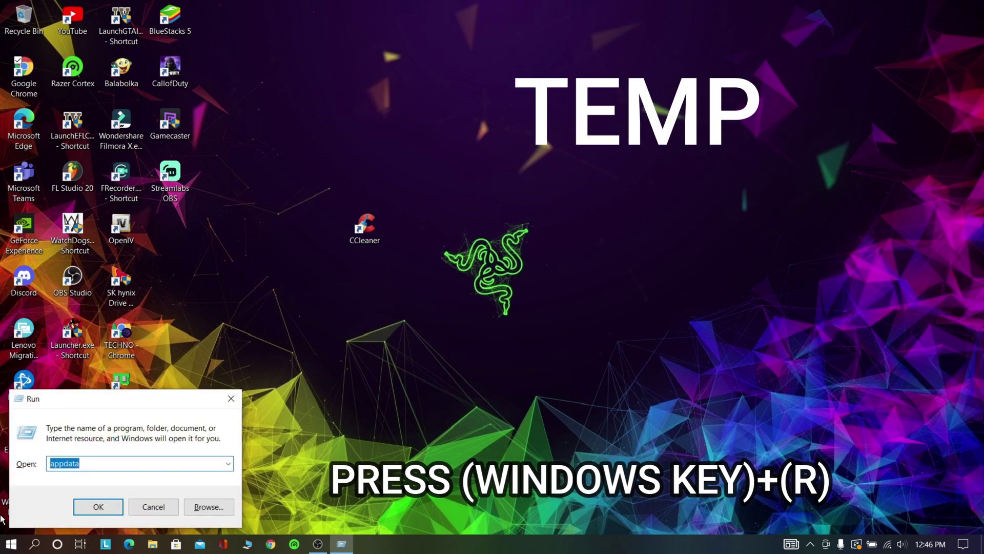
pyautogui.write('temp')
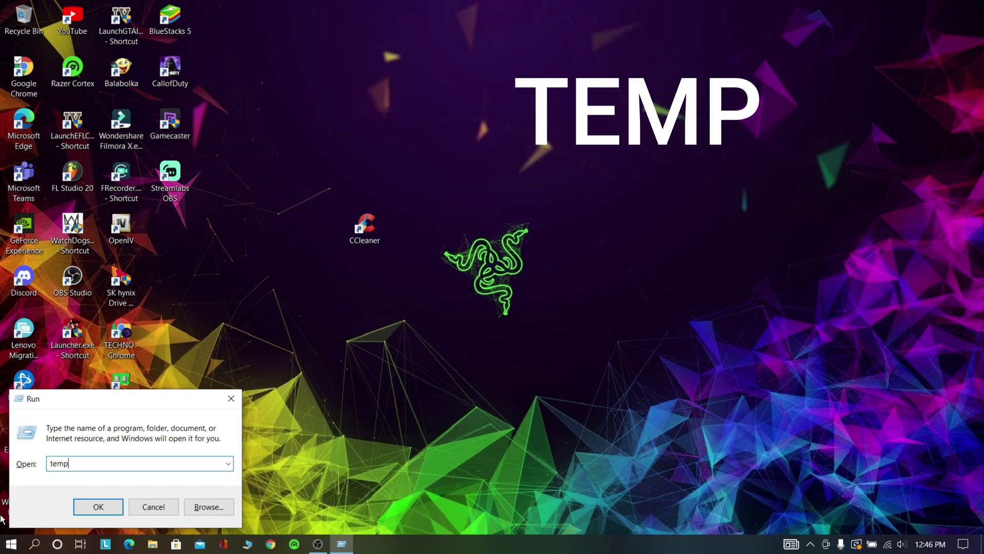
pyautogui.press('Return')
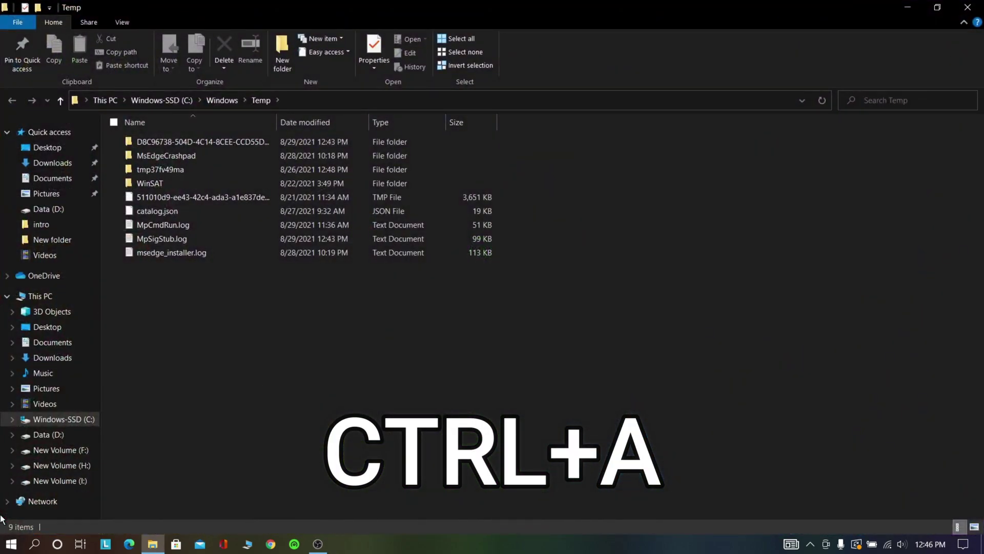
pyautogui.hotkey('ctrl', 'a')
pyautogui.rightClick(231, 192)
pyautogui.click(257, 432)
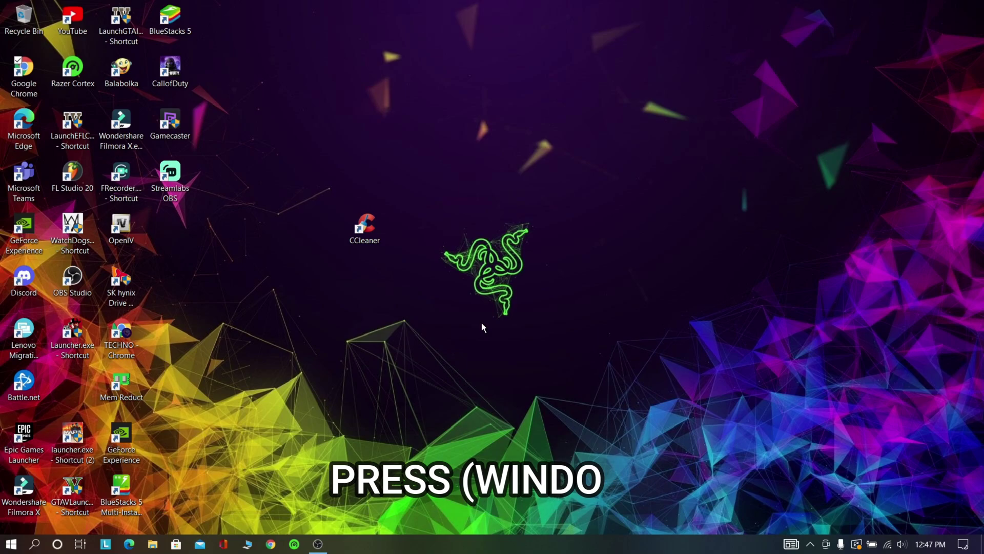
# Open %temp% and delete all 107 items, continuing past the folder access warning
pyautogui.press('super+r')
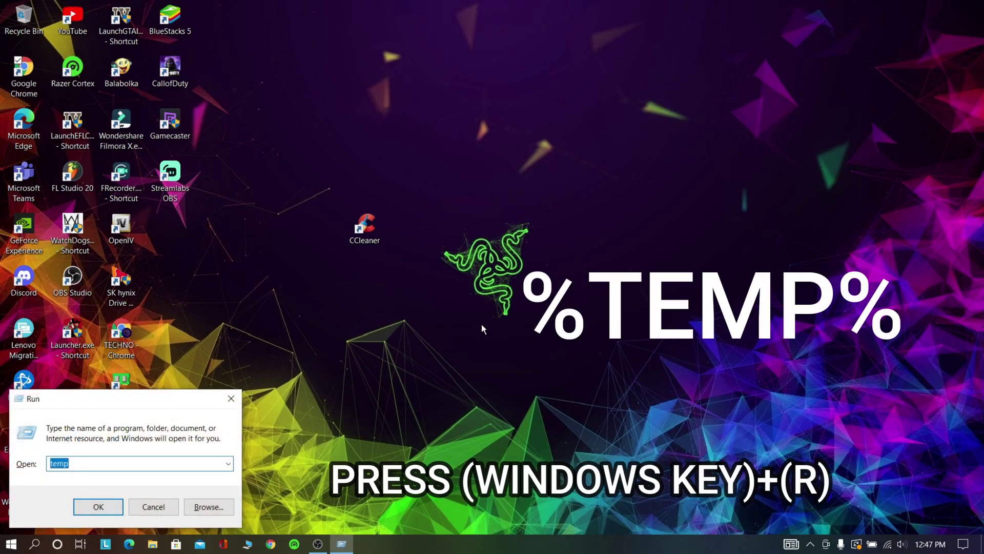
pyautogui.write('%te')
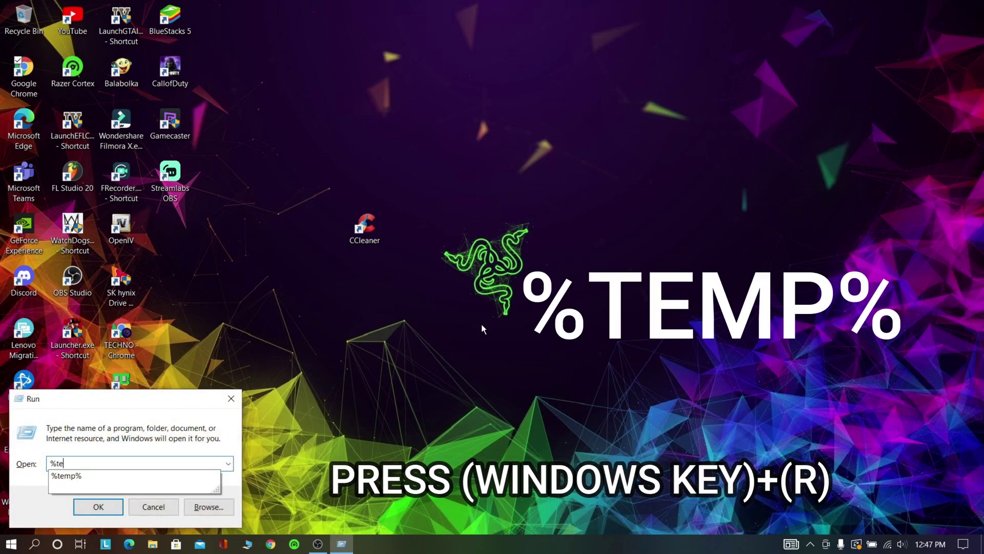
pyautogui.write('mpo')
pyautogui.press('BackSpace')
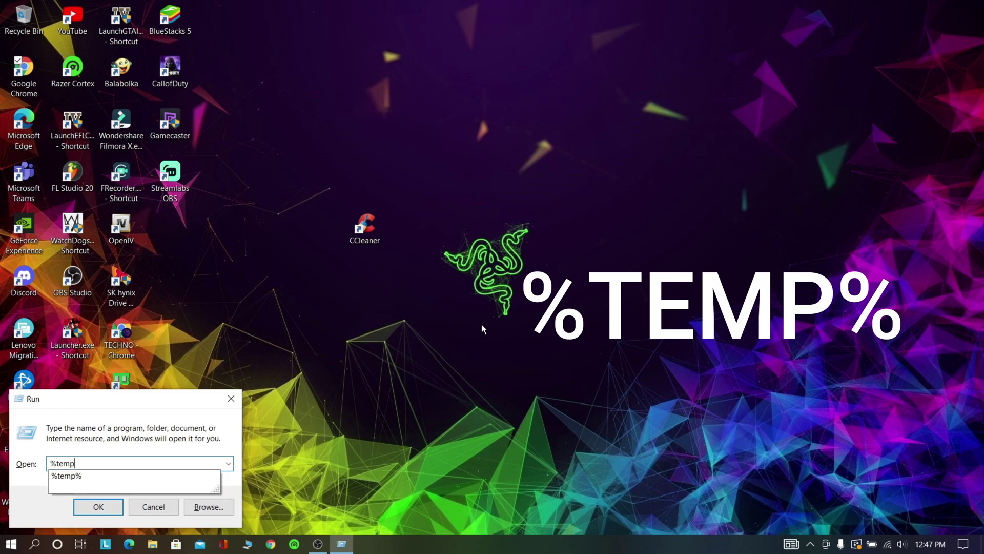
pyautogui.write('%')
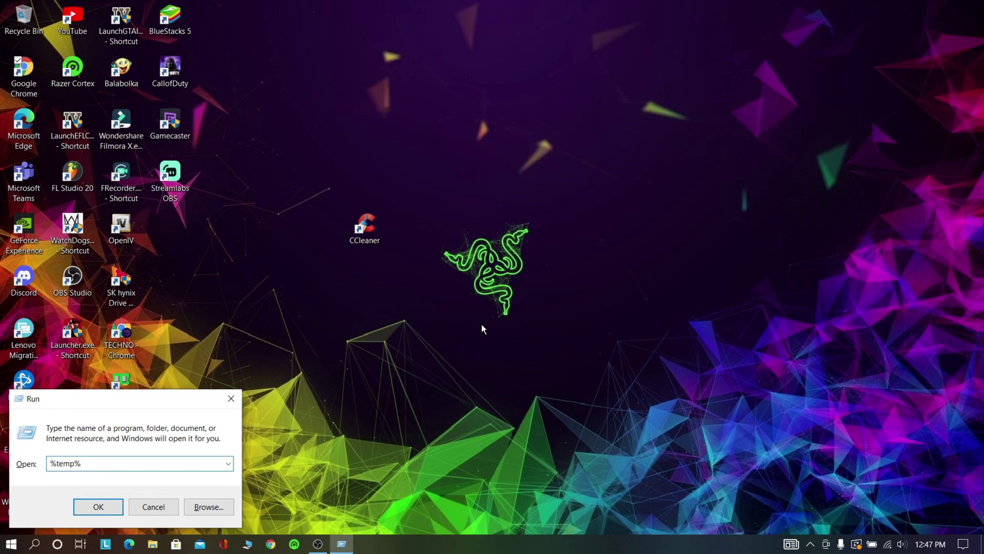
pyautogui.press('Return')
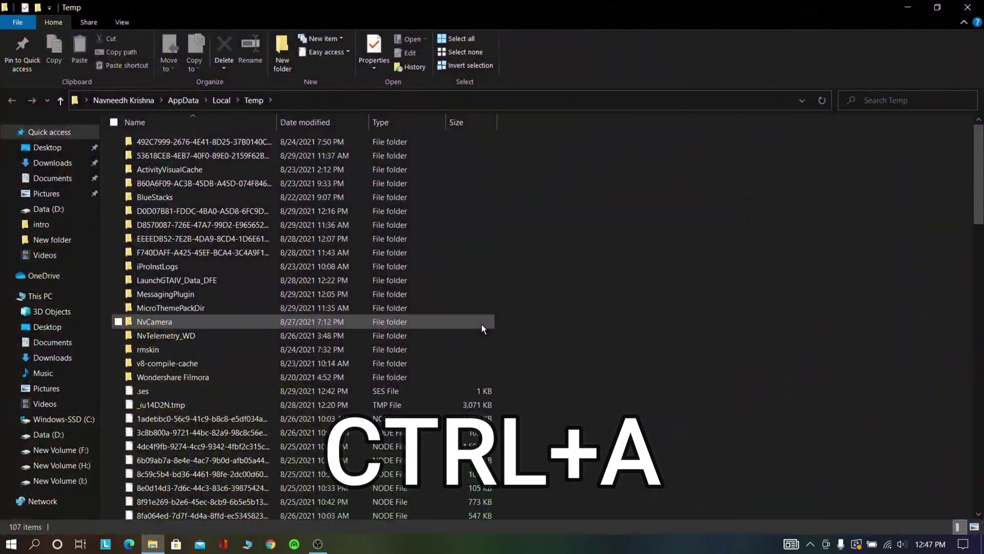
pyautogui.hotkey('ctrl', 'a')
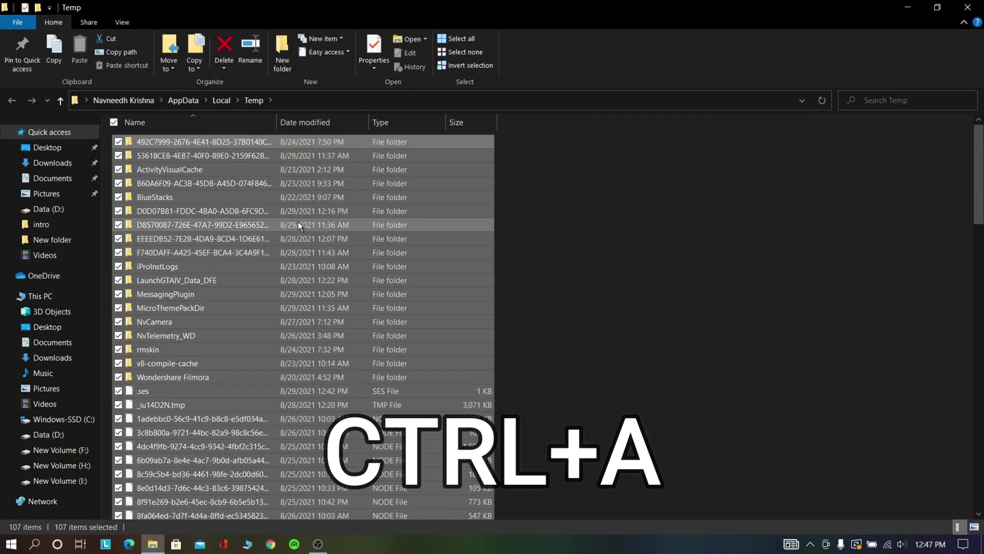
pyautogui.scroll(-14, 387, 359)
pyautogui.rightClick(374, 245)
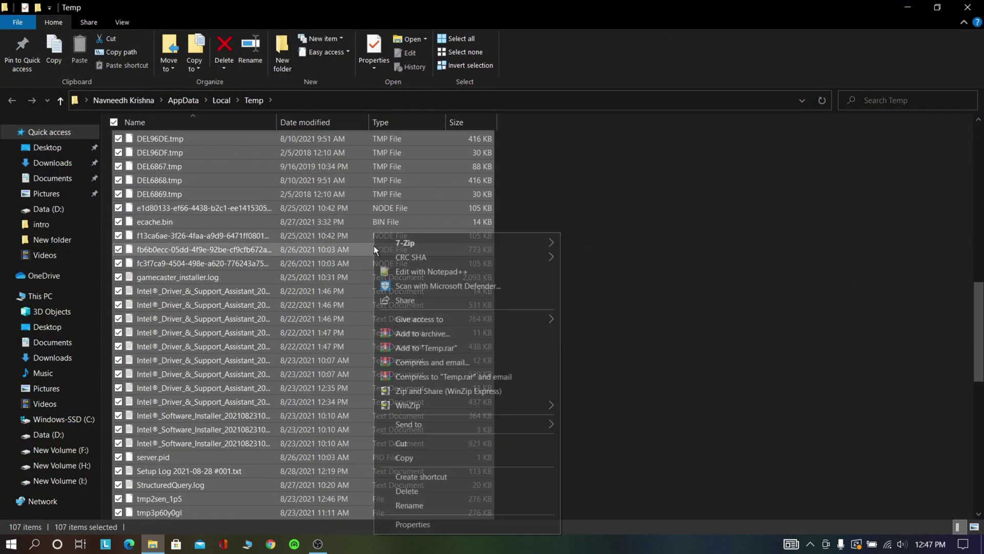
pyautogui.click(417, 490)
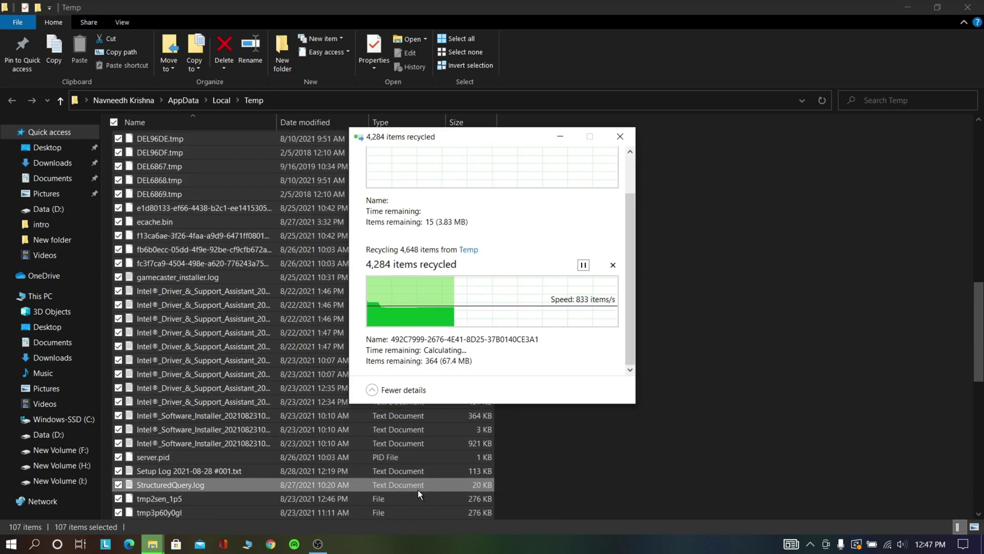
pyautogui.click(454, 358)
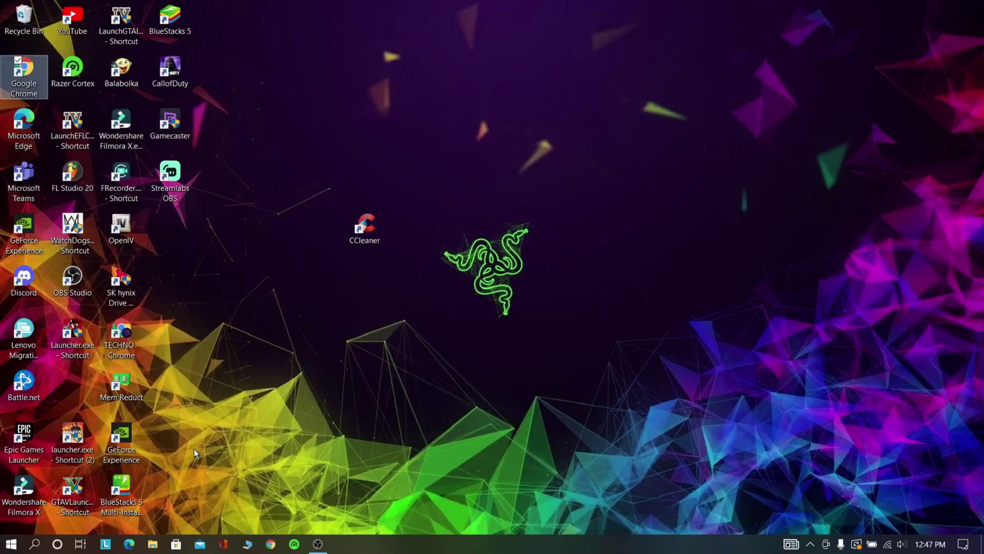
# Open C:\Windows\Prefetch, delete all its files, and skip every file still in use
pyautogui.press('super+r')
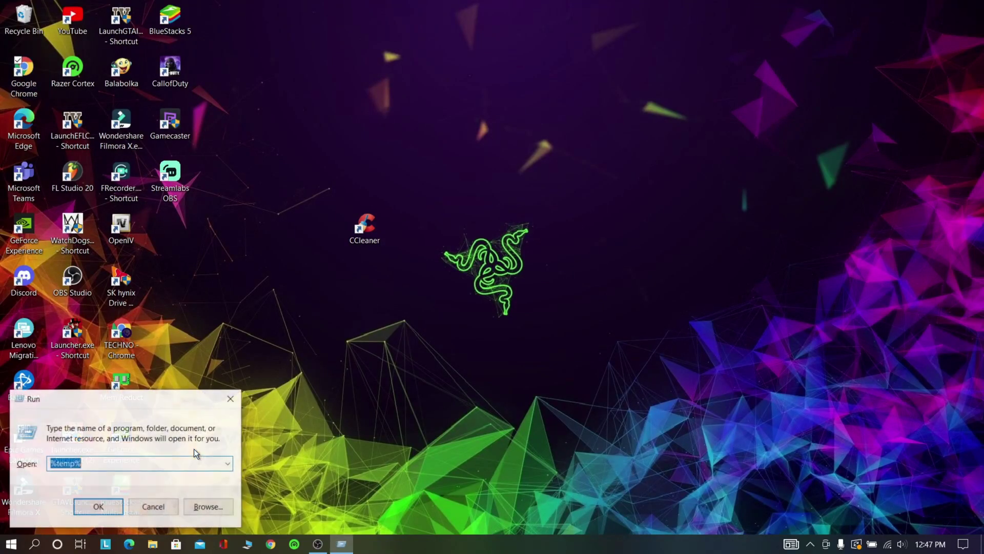
pyautogui.write('pr')
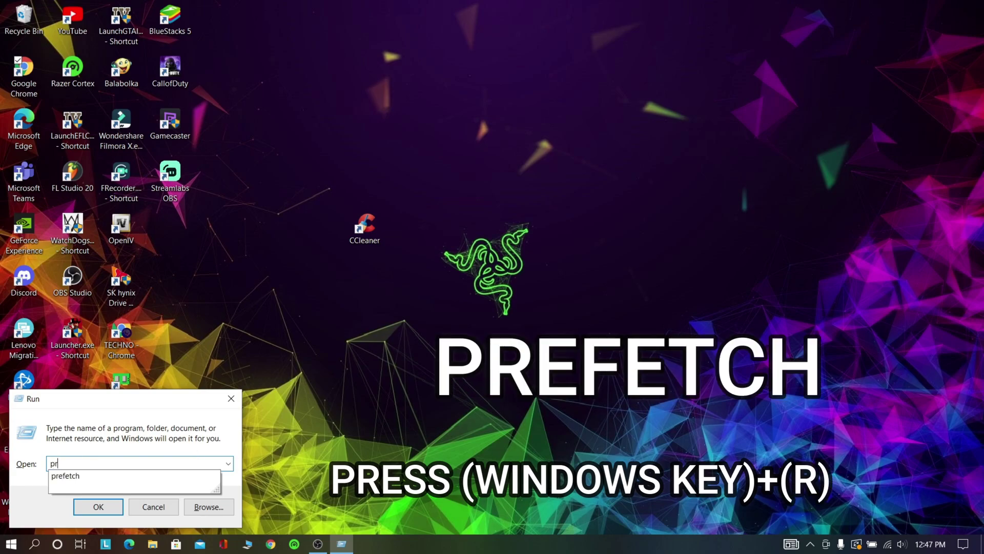
pyautogui.write('efetch')
pyautogui.press('Return')
pyautogui.click(499, 290)
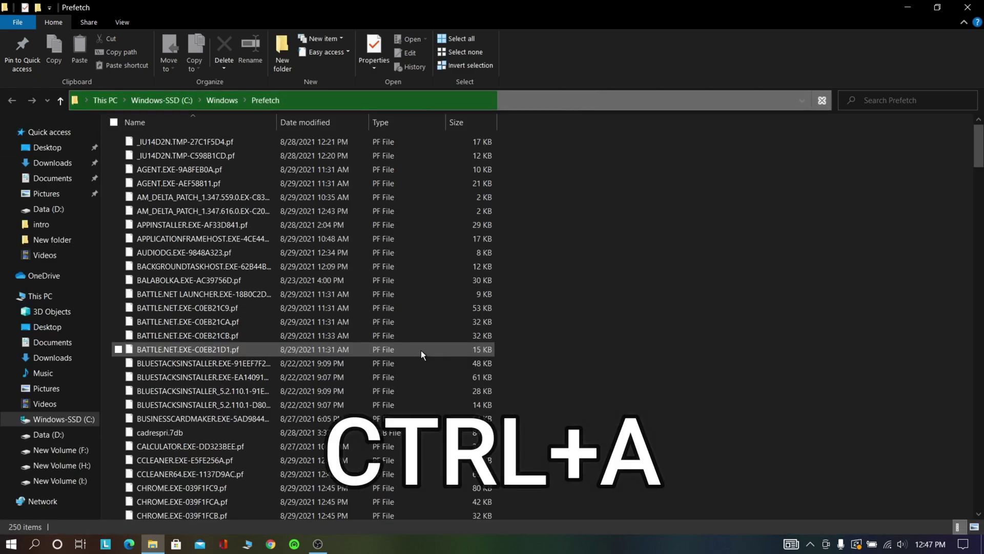
pyautogui.click(299, 306)
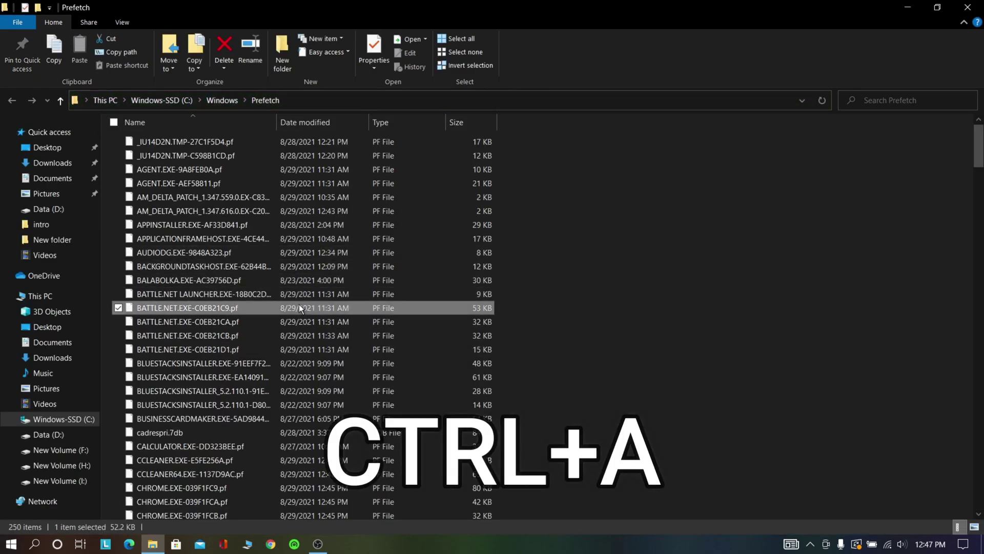
pyautogui.hotkey('ctrl', 'a')
pyautogui.hotkey('ctrl', 'shift', '4')
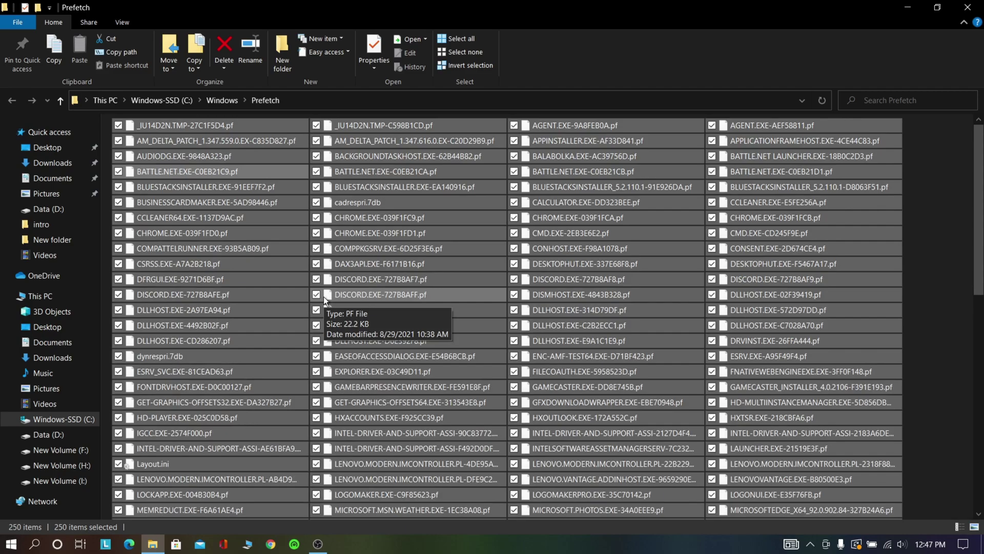
pyautogui.press('Delete')
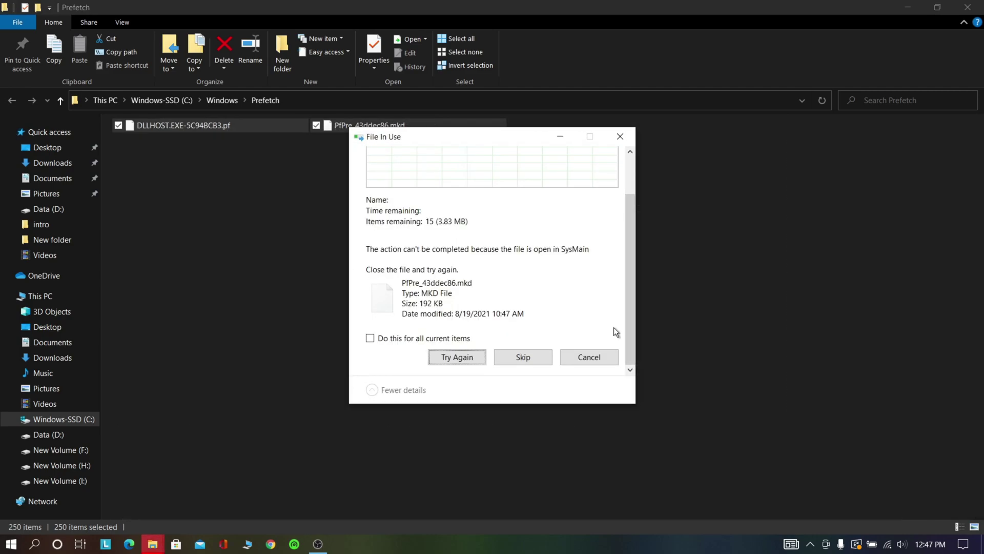
pyautogui.click(402, 341)
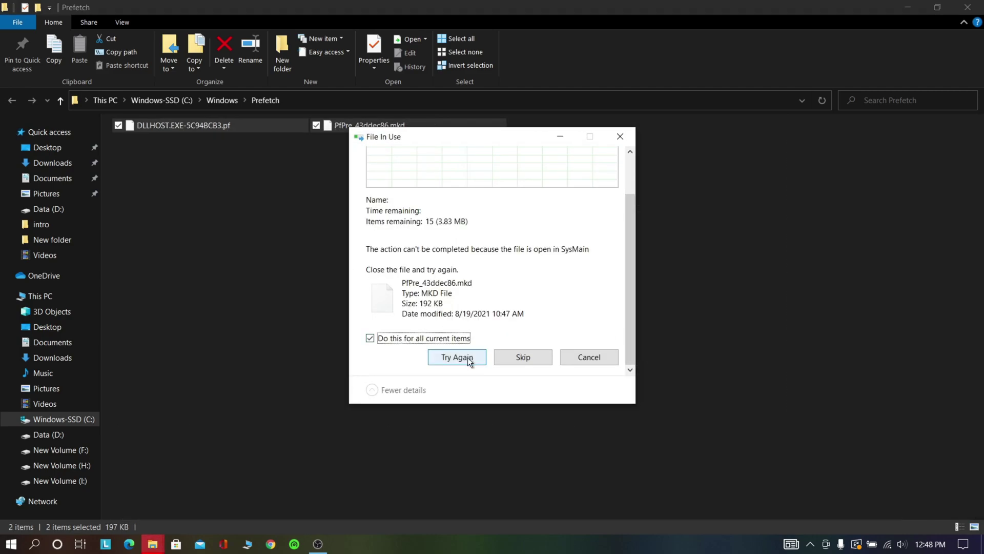
pyautogui.click(505, 362)
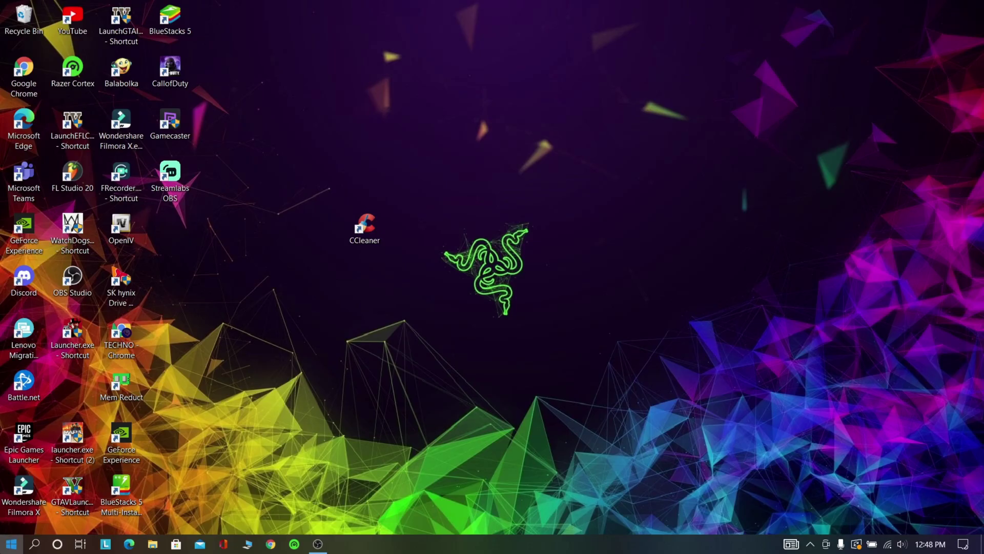
# Run a CCleaner Custom Clean in a maximized window, removing about 1,363 MB of junk
pyautogui.press('super')
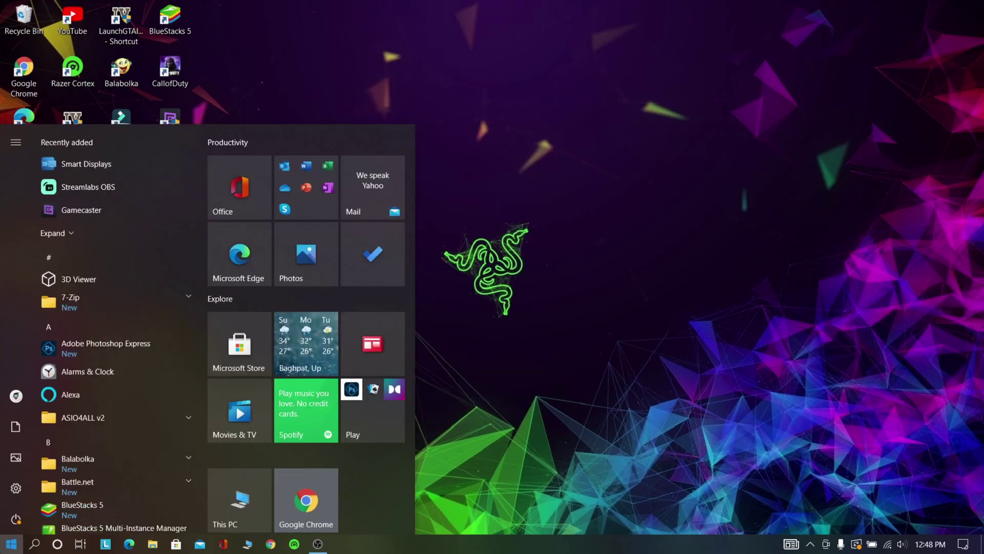
pyautogui.press('super')
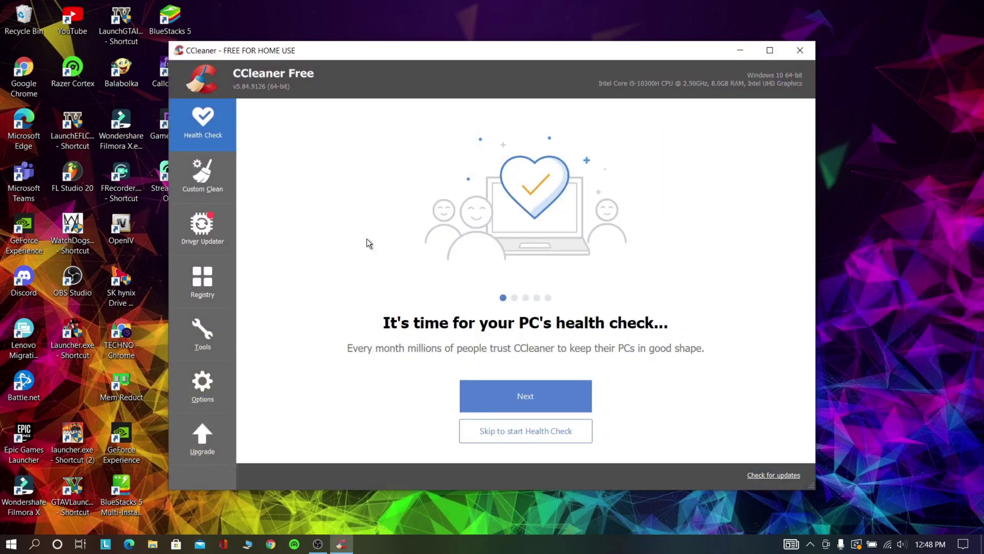
pyautogui.click(769, 50)
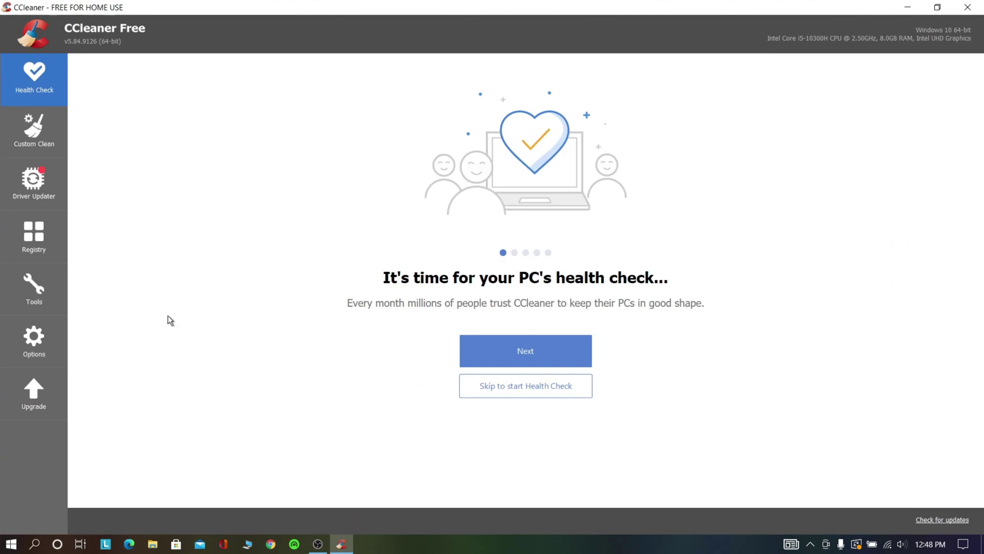
pyautogui.click(31, 134)
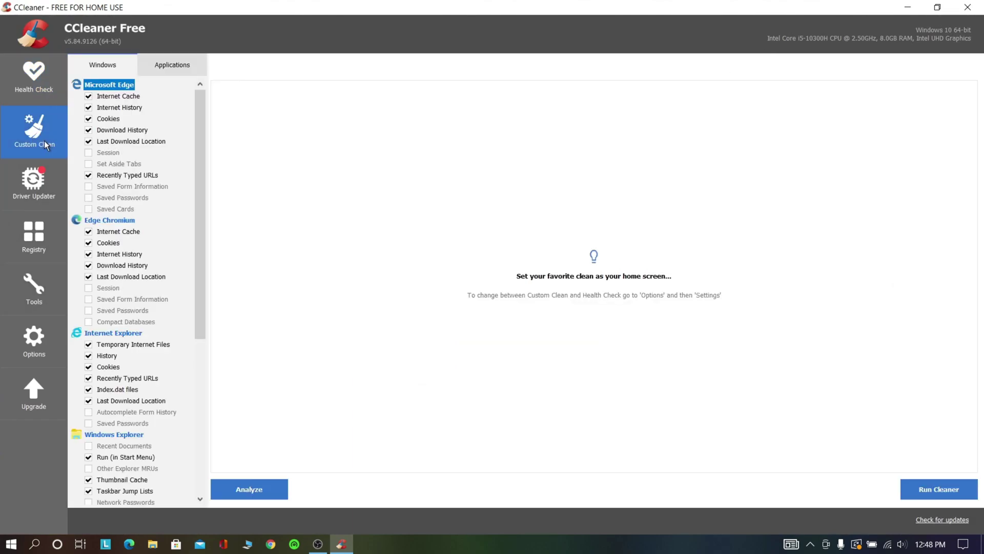
pyautogui.click(938, 489)
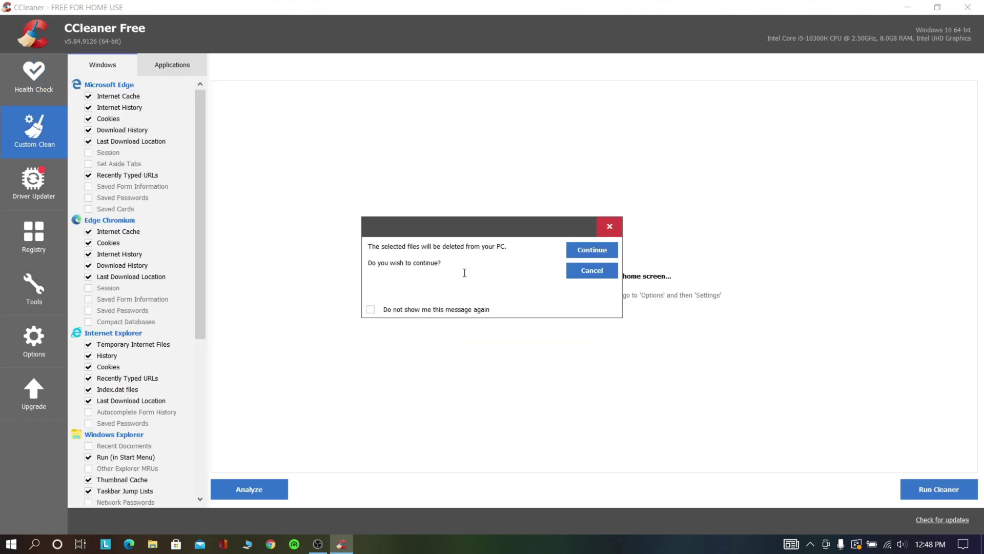
pyautogui.click(592, 248)
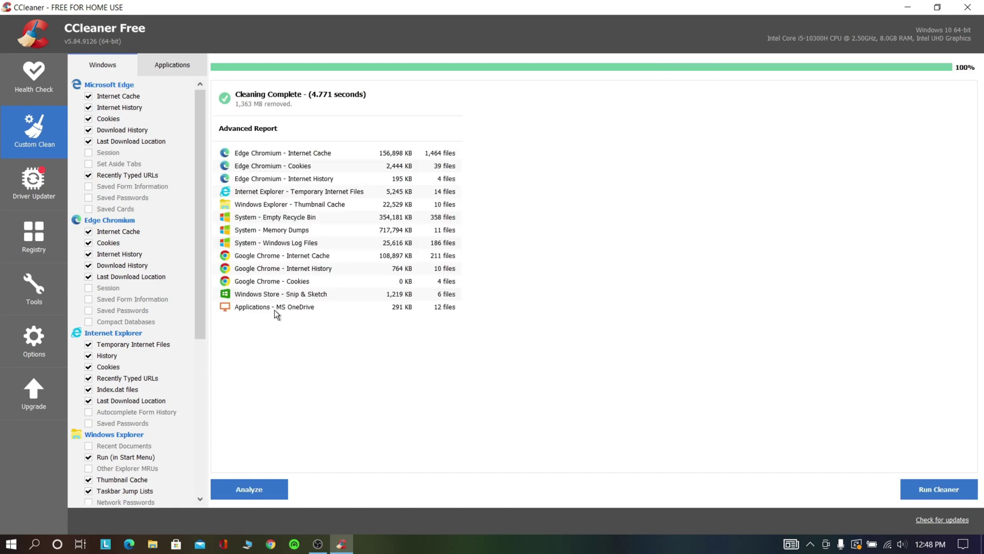
pyautogui.click(37, 234)
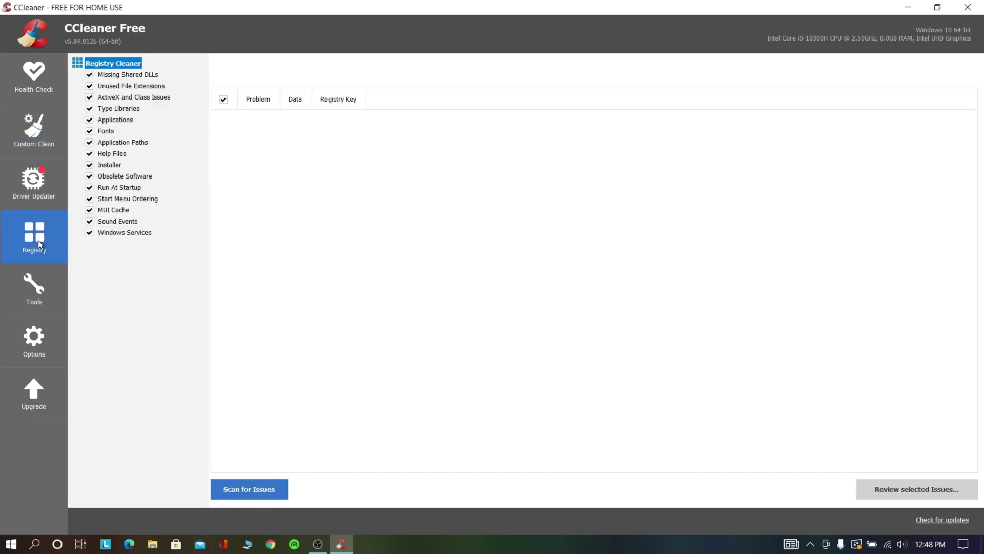
# Scan and fix all 20 registry issues in CCleaner without a backup, then close CCleaner
pyautogui.click(254, 490)
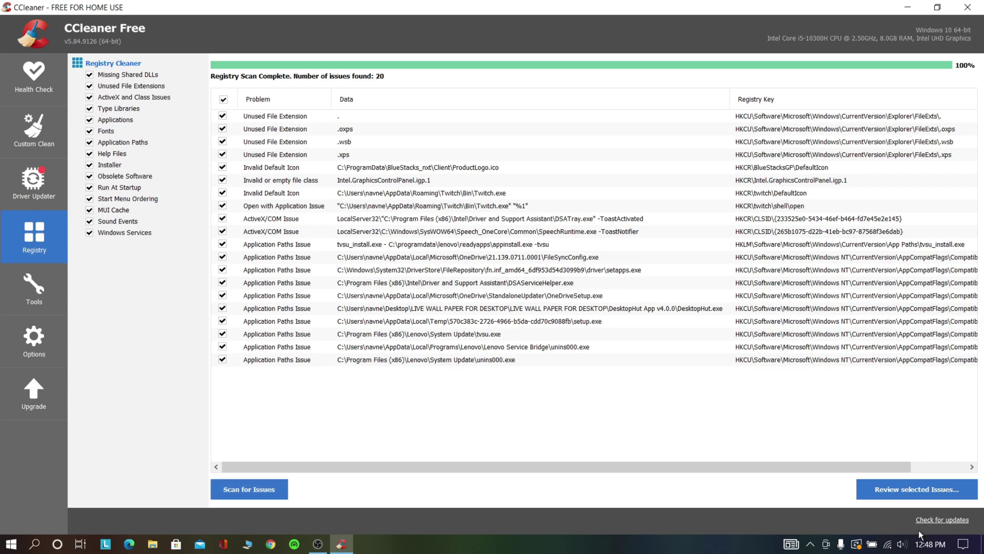
pyautogui.click(906, 488)
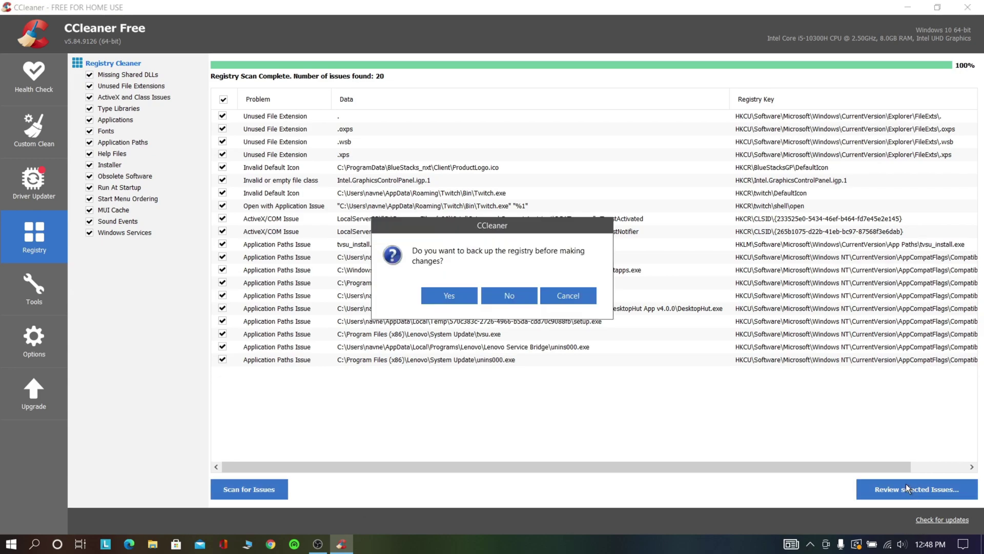
pyautogui.click(519, 291)
pyautogui.click(504, 326)
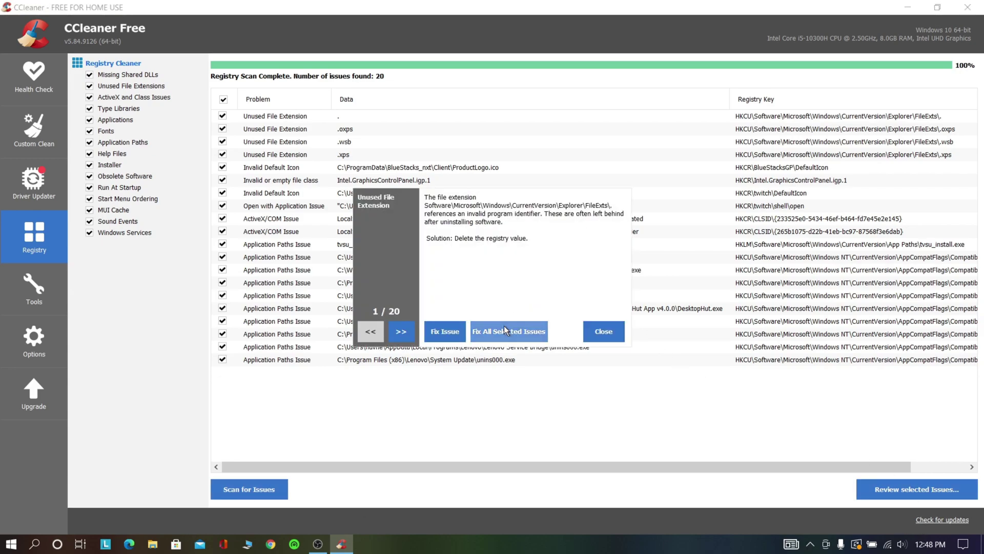
pyautogui.click(614, 332)
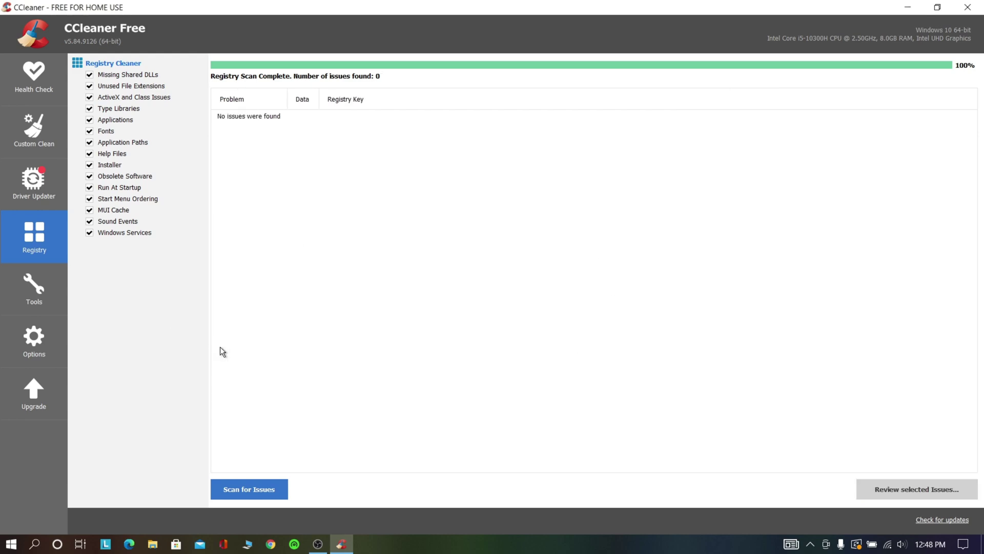
pyautogui.click(967, 7)
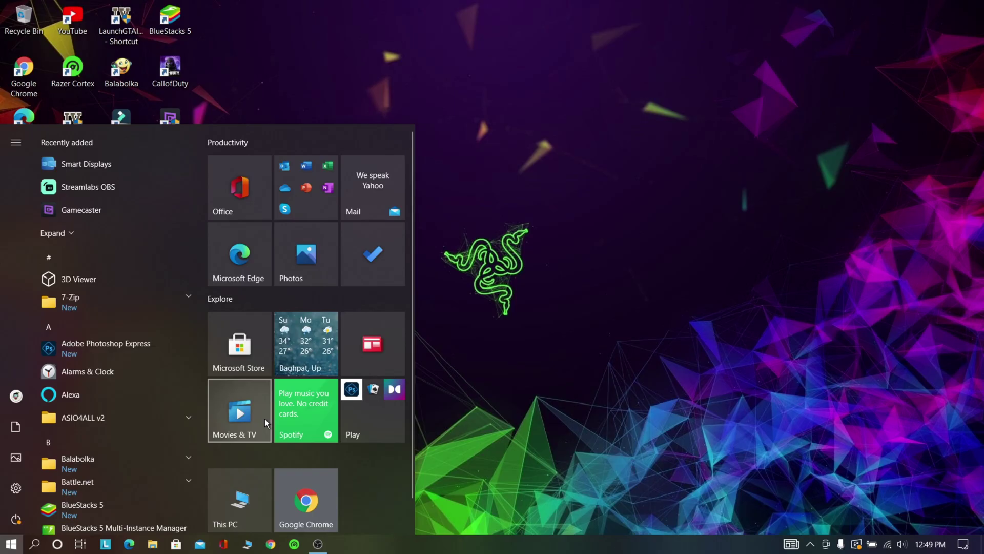
# Launch Disk Cleanup from search and scan the Windows-SSD (C:) drive
pyautogui.press('Escape')
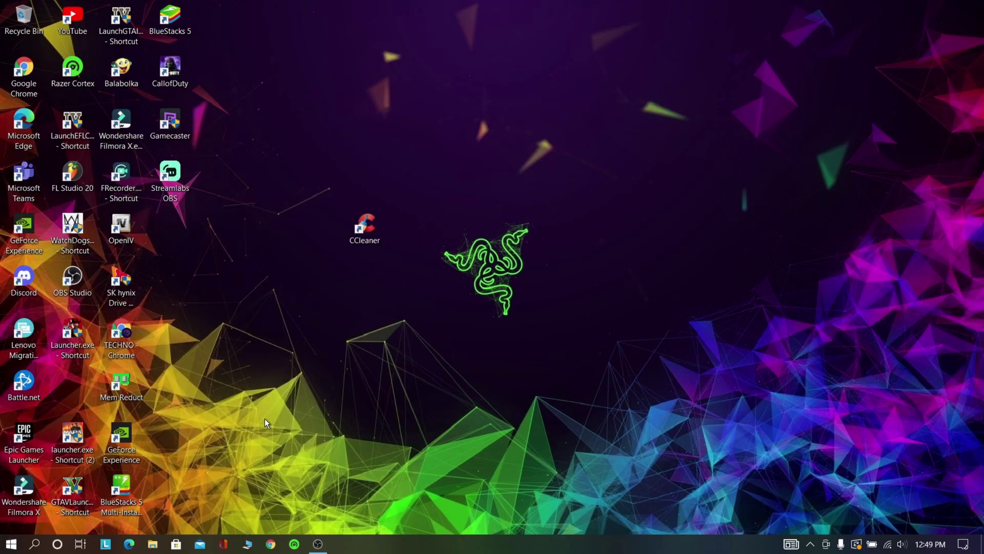
pyautogui.press('super')
pyautogui.write('disk')
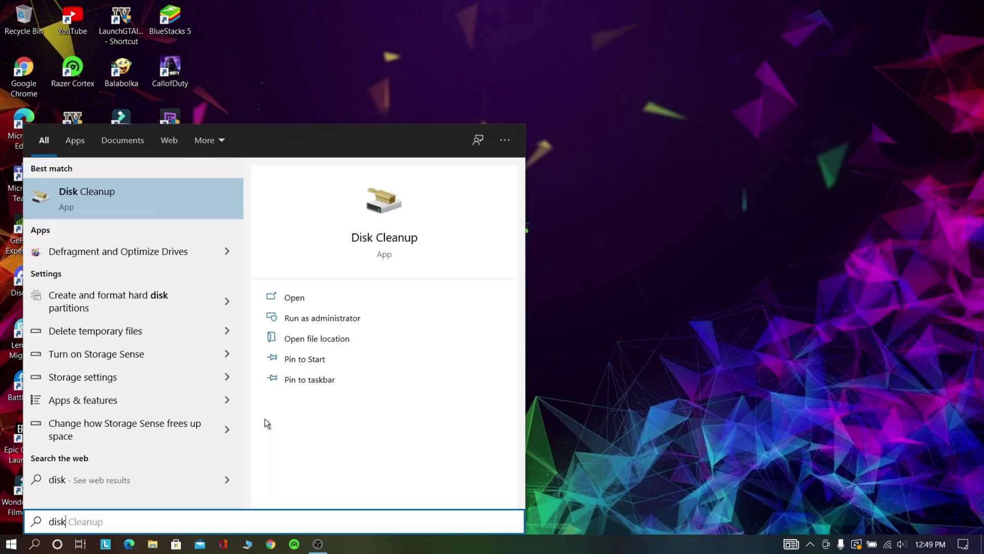
pyautogui.write(' cl')
pyautogui.press('Return')
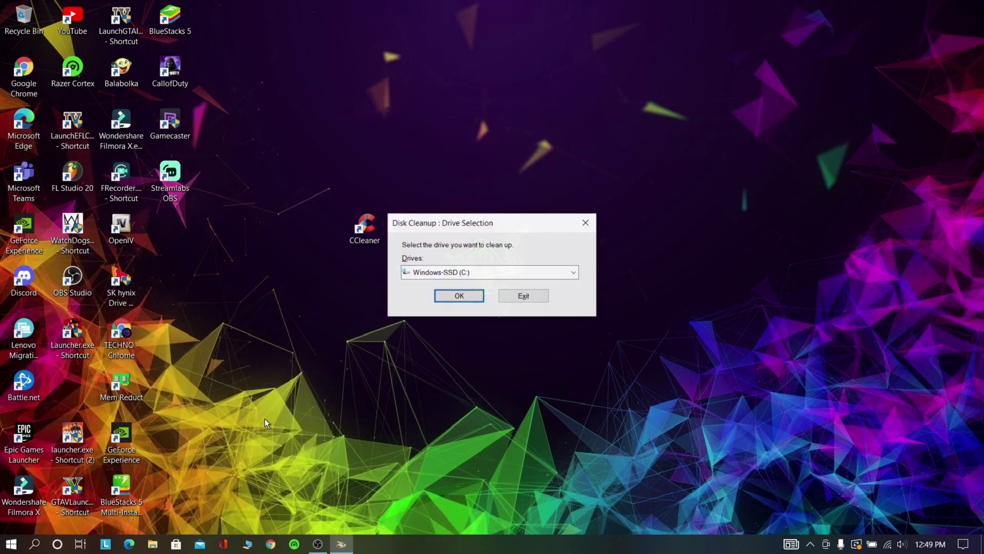
pyautogui.click(458, 296)
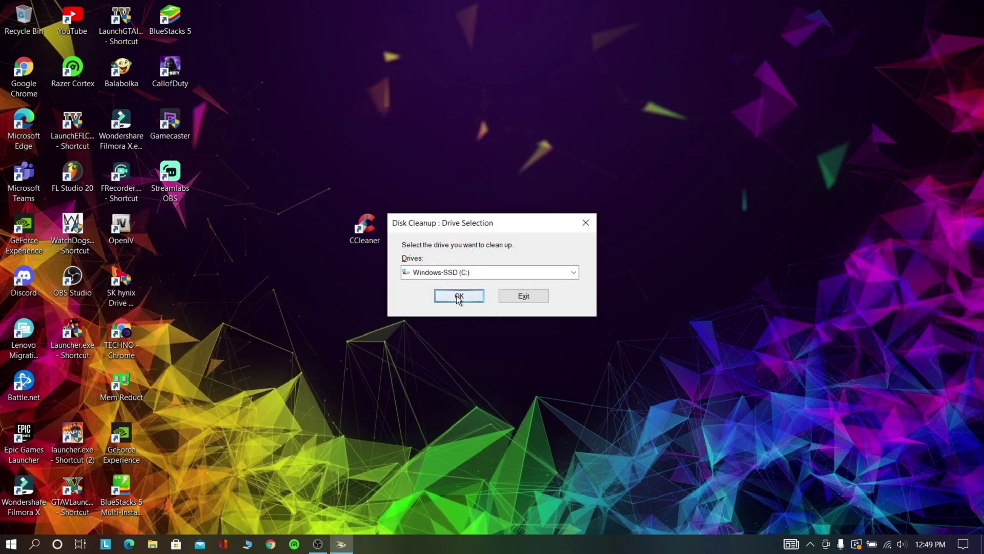
# Rescan C: including system files and permanently delete the checked files, about 114 MB
pyautogui.scroll(-1, 312, 202)
pyautogui.scroll(1, 313, 202)
pyautogui.click(190, 354)
pyautogui.click(458, 291)
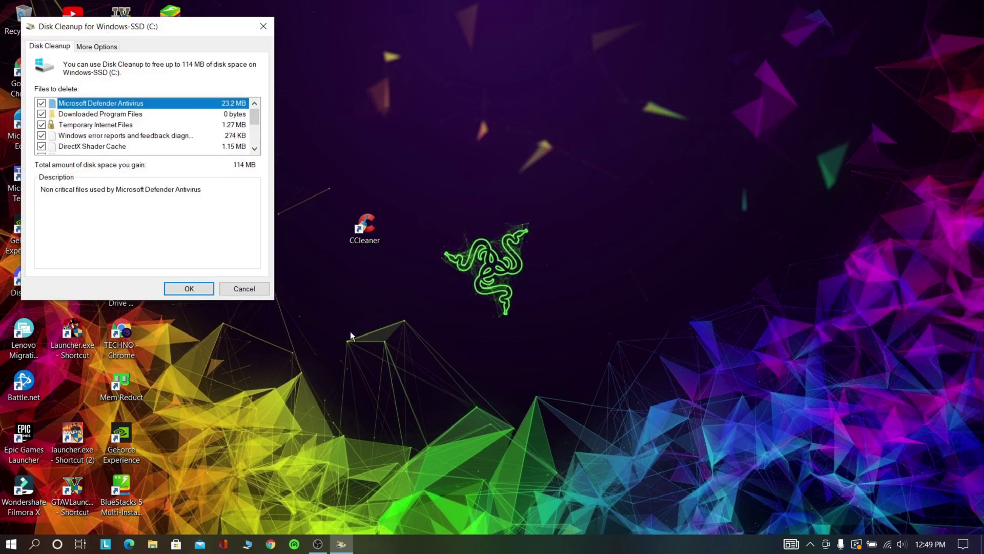
pyautogui.scroll(-2, 147, 141)
pyautogui.scroll(2, 146, 126)
pyautogui.click(196, 288)
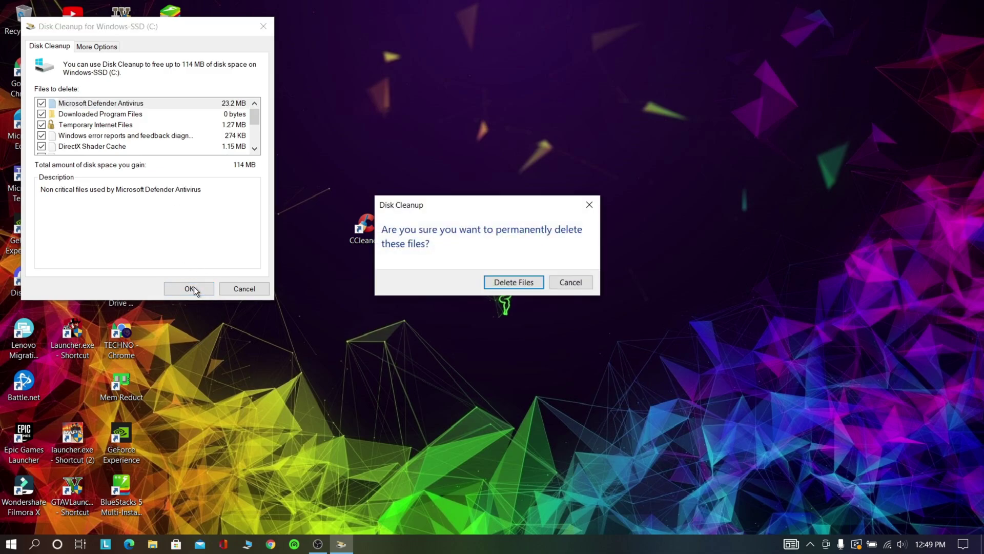
pyautogui.click(518, 283)
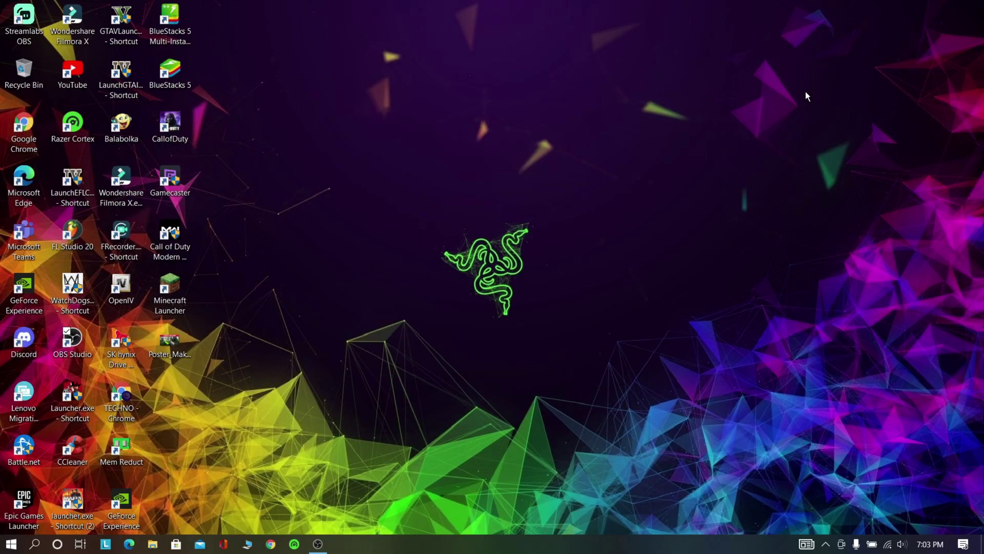
# Open Command Prompt from search with Run as administrator
pyautogui.press('super')
pyautogui.write('cm')
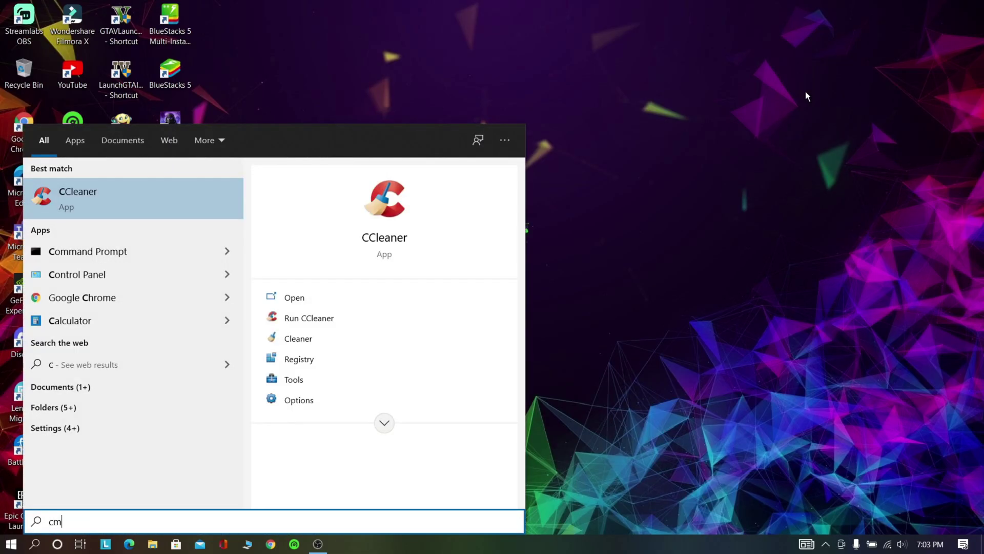
pyautogui.write('d')
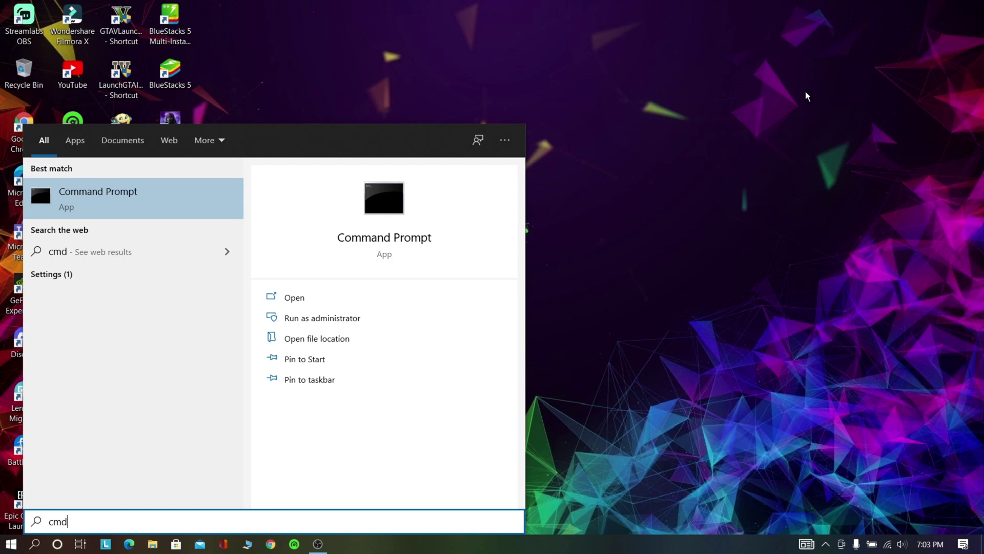
pyautogui.rightClick(177, 194)
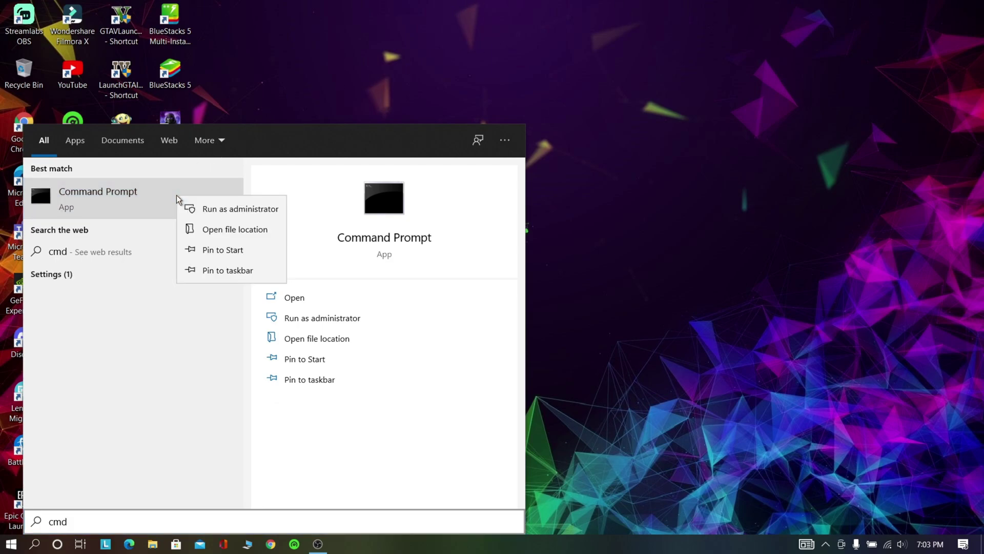
pyautogui.click(214, 214)
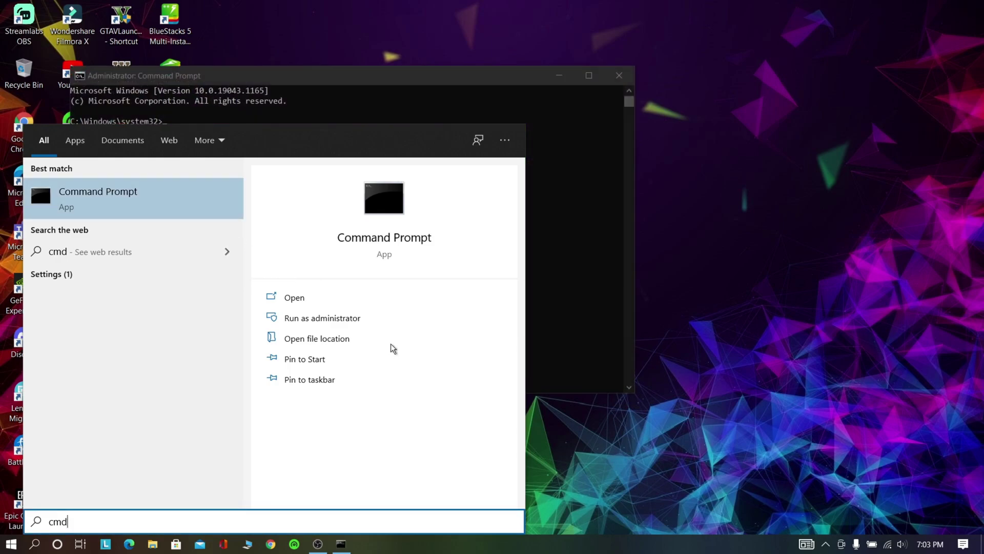
# Run sfc /scannow, confirm no integrity violations, then close the console
pyautogui.click(557, 124)
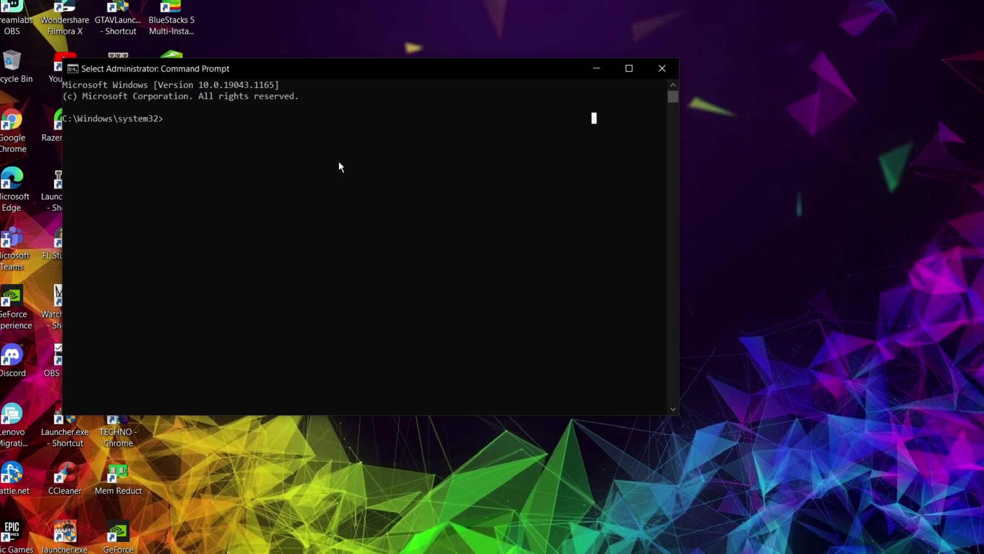
pyautogui.write('s')
pyautogui.write('fc')
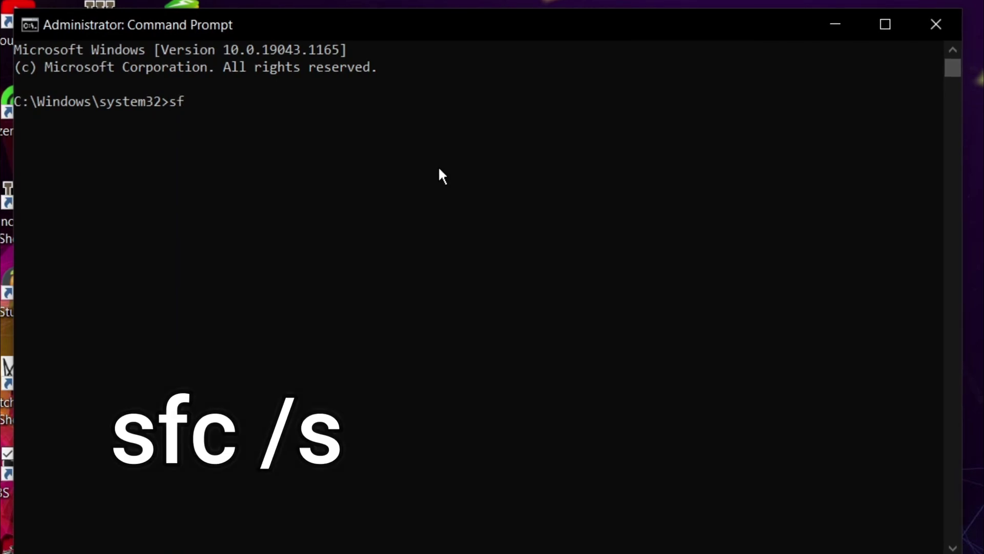
pyautogui.write(' /scann')
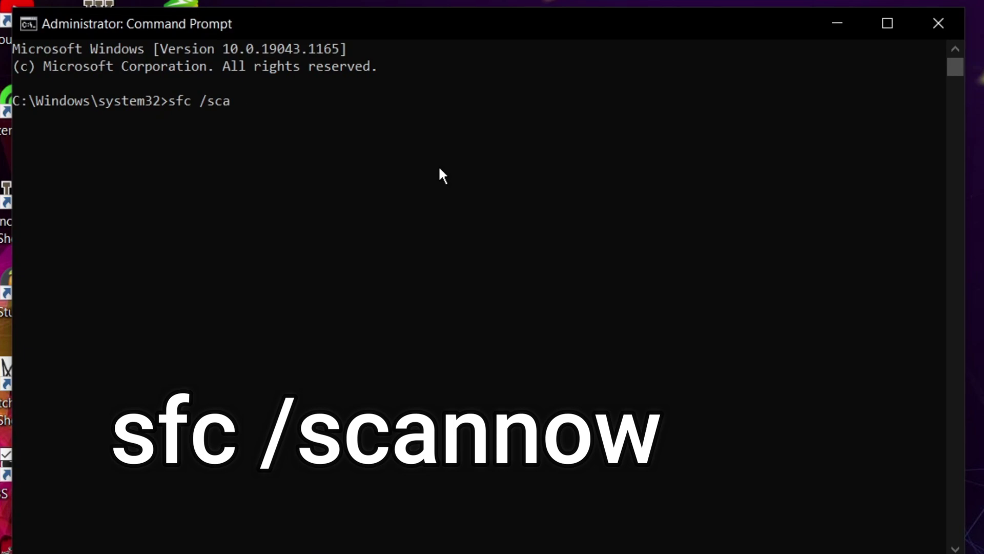
pyautogui.write('ow')
pyautogui.press('Return')
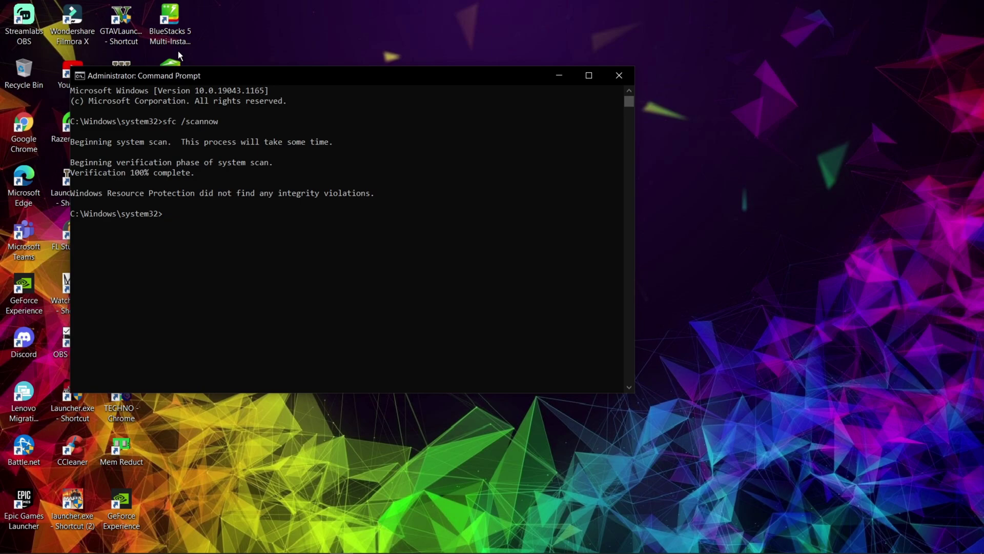
pyautogui.click(616, 75)
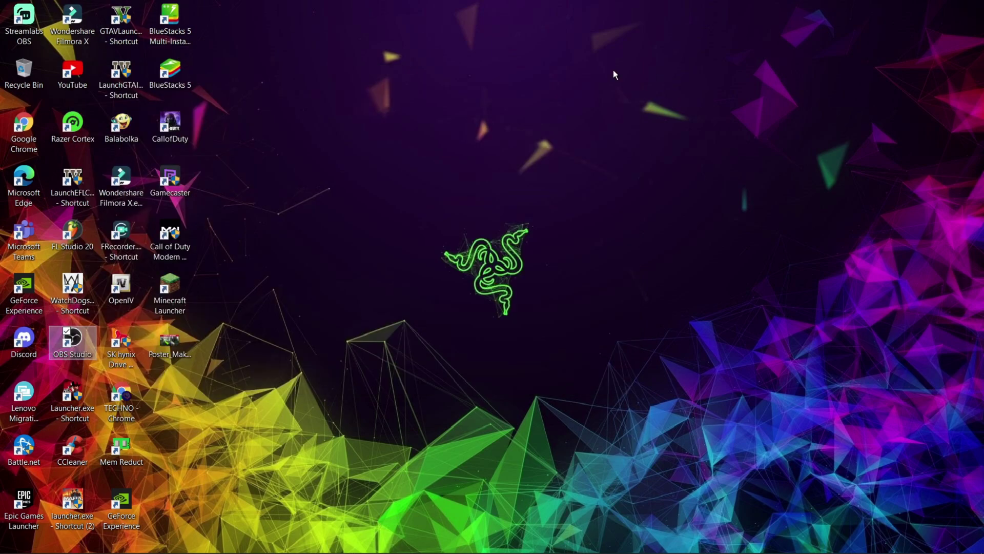
# Run the 'tree' command from the Win+R Run dialog after clearing the old entry
pyautogui.press('super+r')
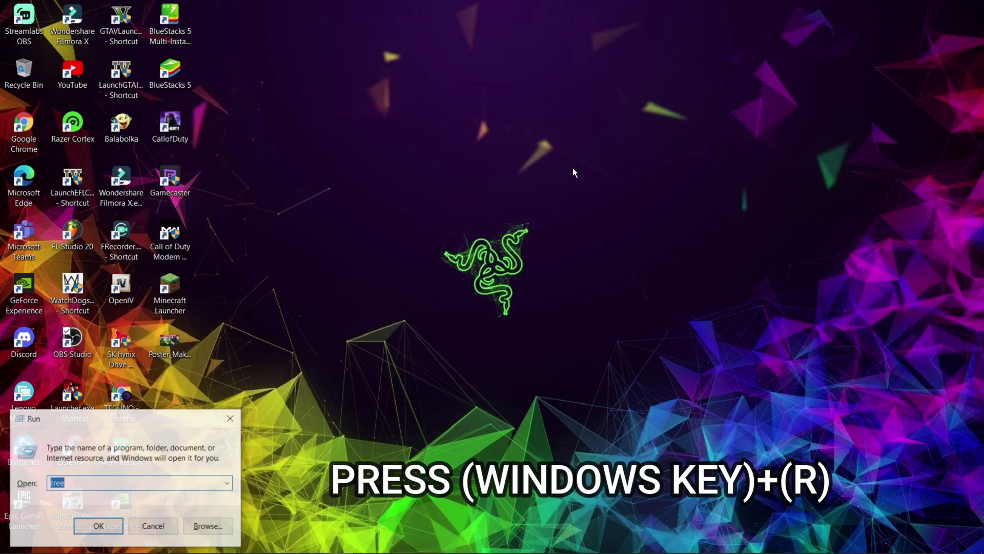
pyautogui.press('BackSpace')
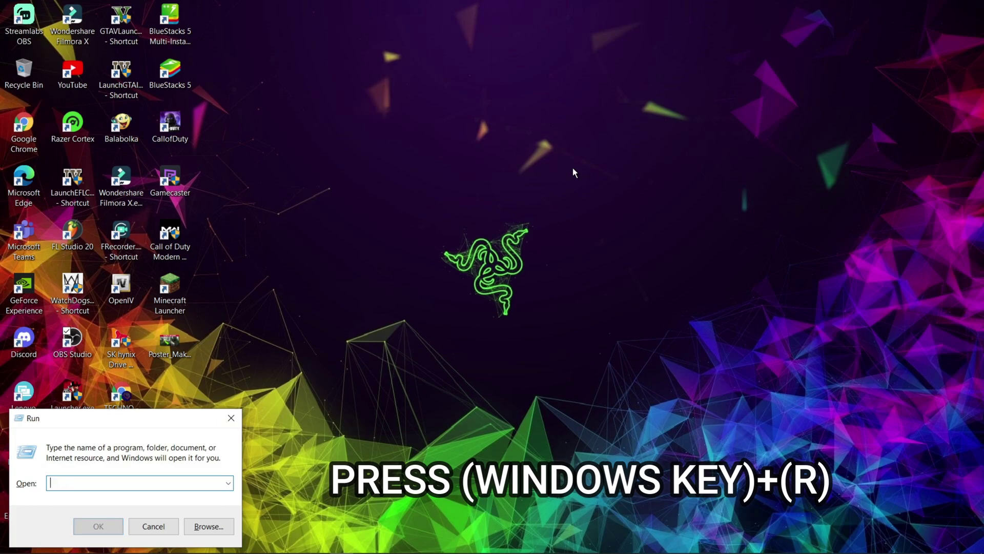
pyautogui.write('tre')
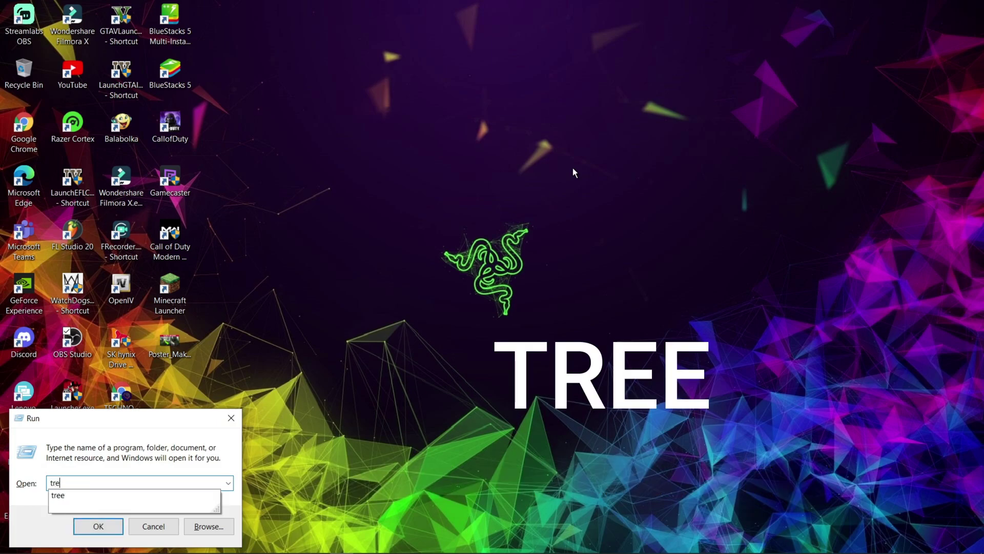
pyautogui.write('e')
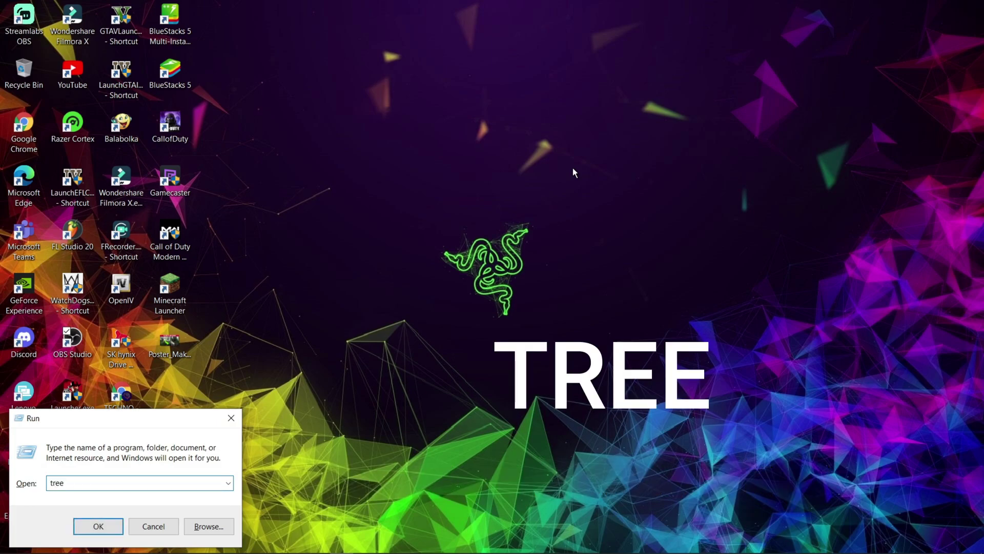
pyautogui.press('Return')
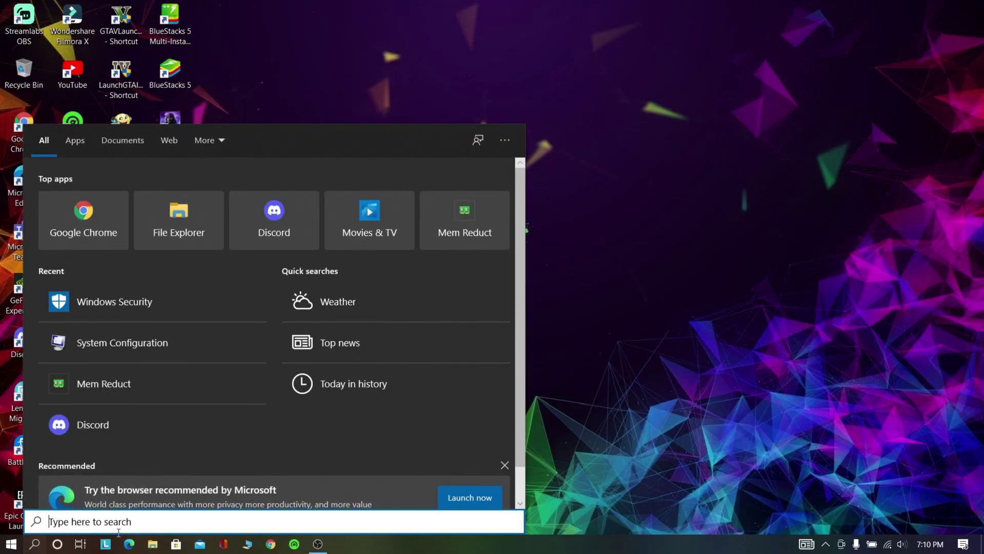
# Start a Microsoft Defender Offline scan from Windows Security's Virus & threat protection scan options
pyautogui.write('defe')
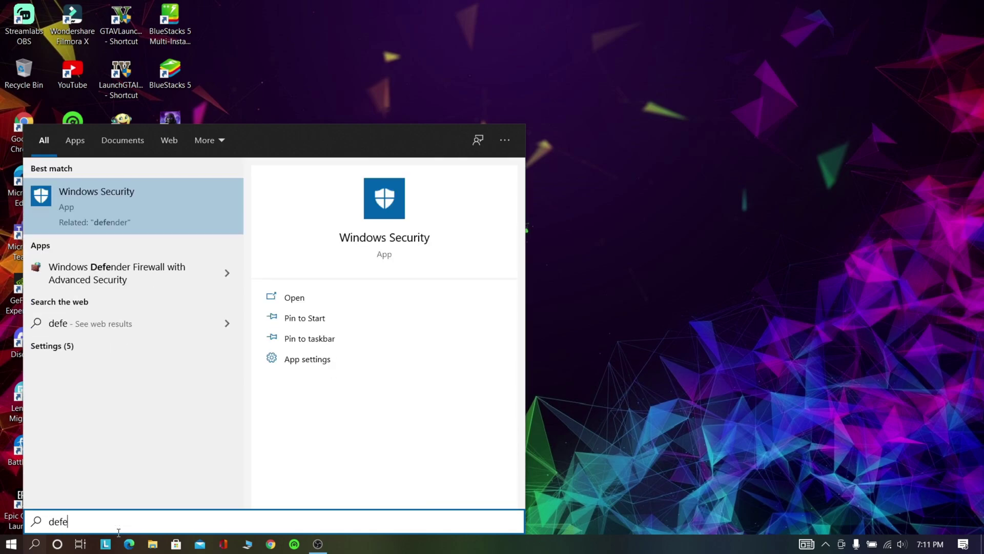
pyautogui.click(130, 201)
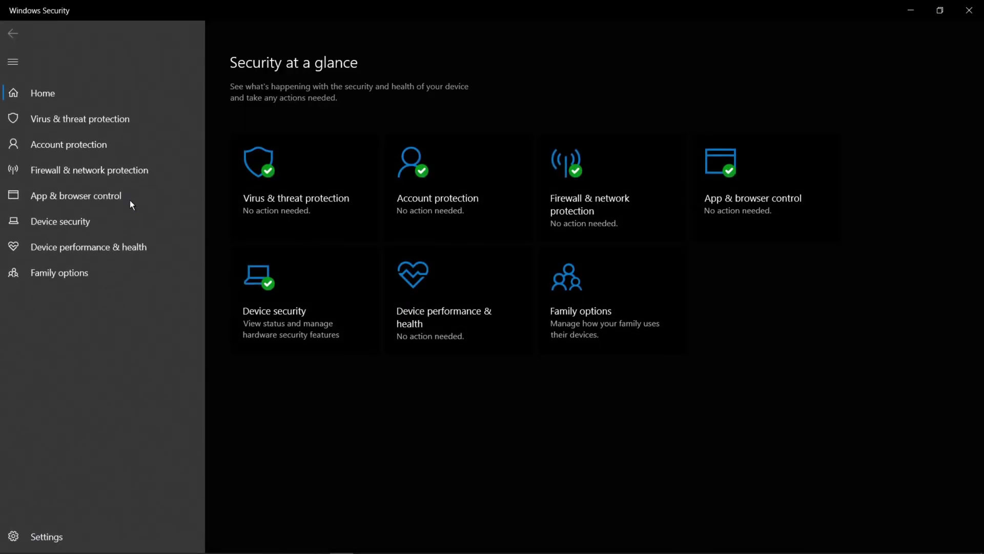
pyautogui.click(292, 169)
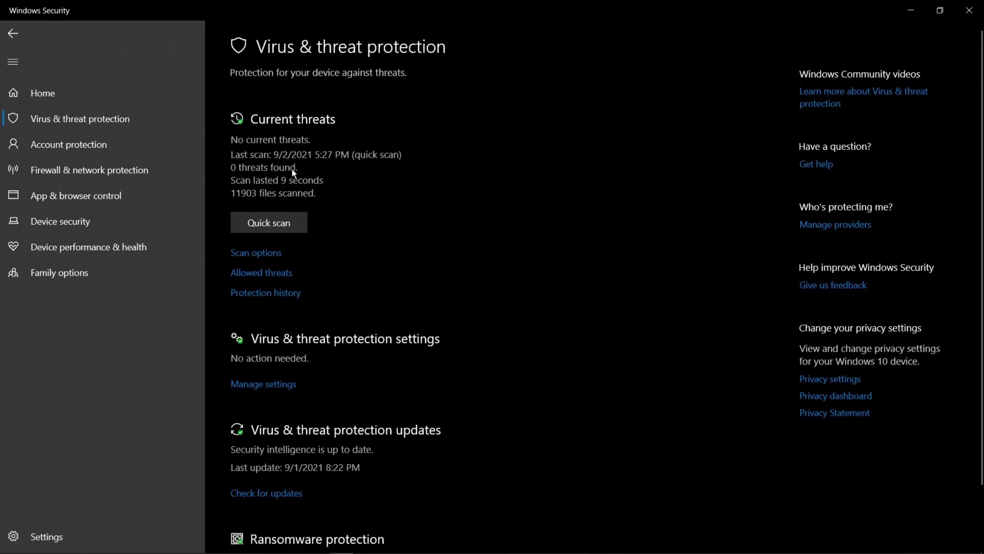
pyautogui.click(257, 253)
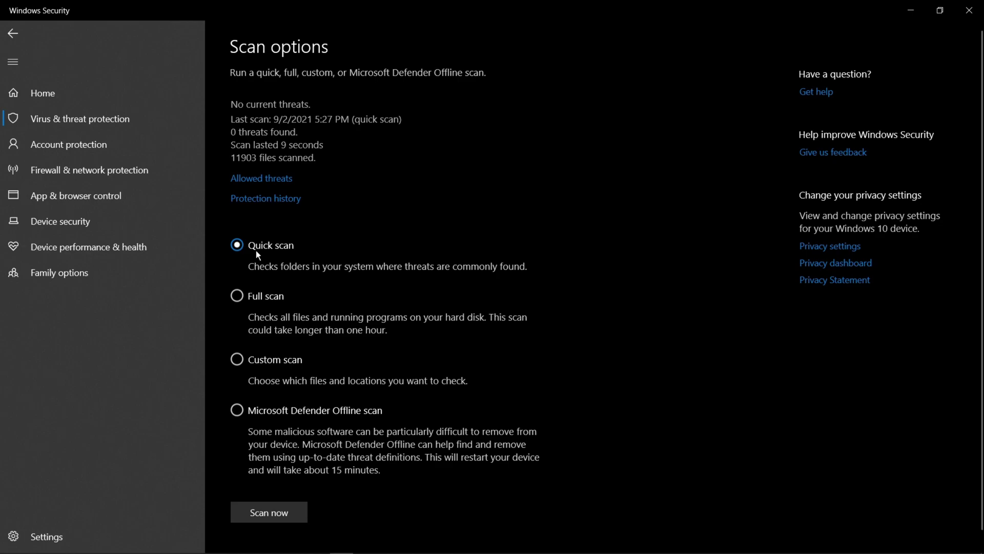
pyautogui.click(238, 413)
pyautogui.click(271, 509)
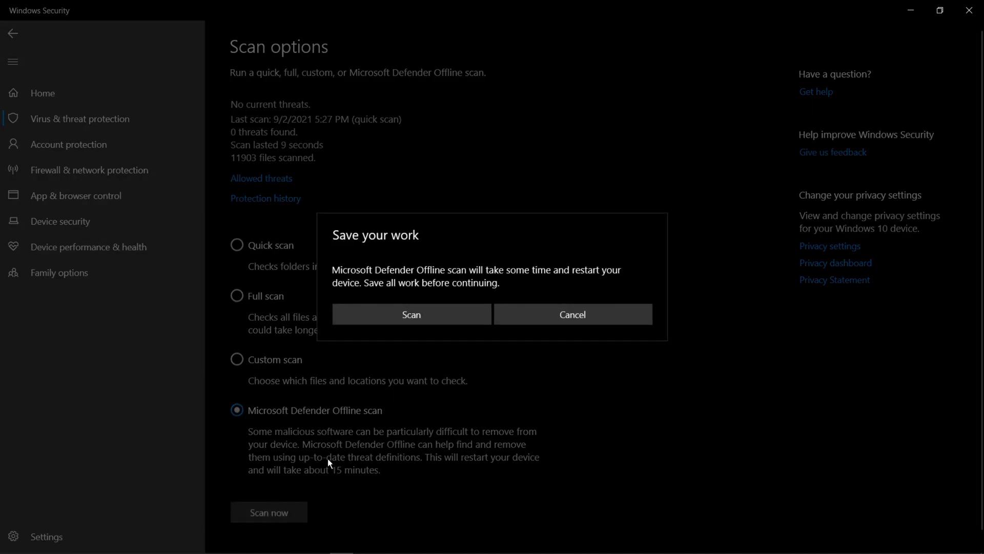
pyautogui.click(393, 315)
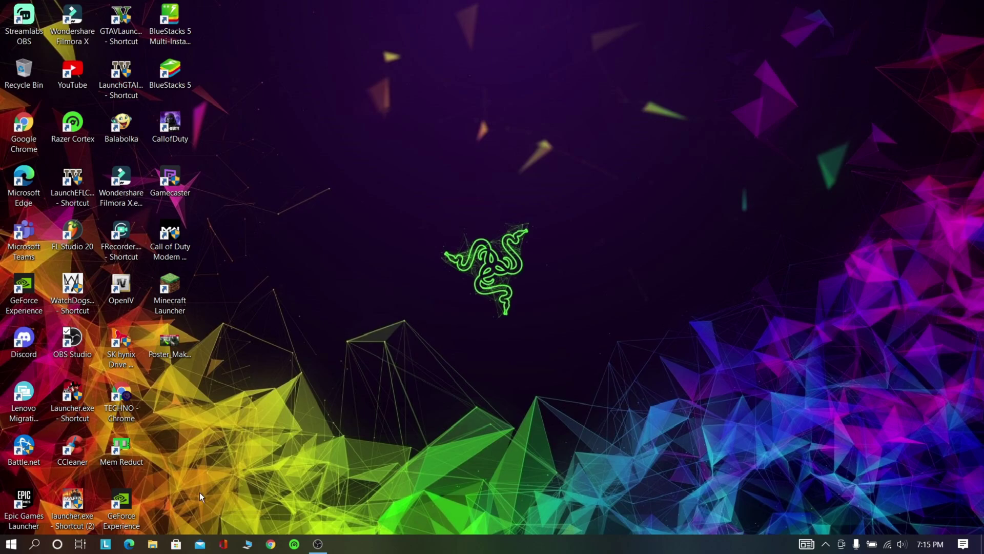
# Open Windows Security's Protection history and expand the removed BitTorrent.exe (PUA:Win32/ICBundler) entry's actions
pyautogui.click(36, 543)
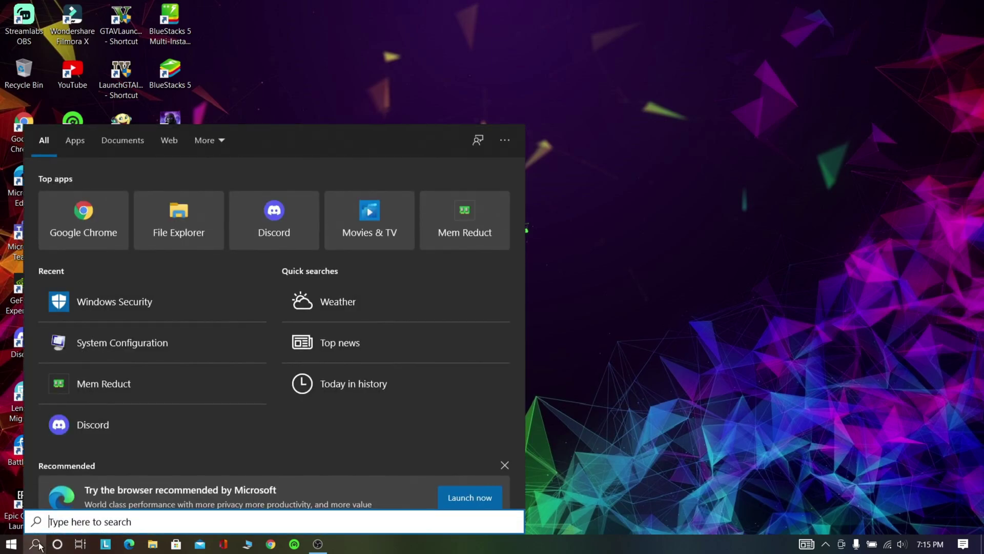
pyautogui.click(155, 300)
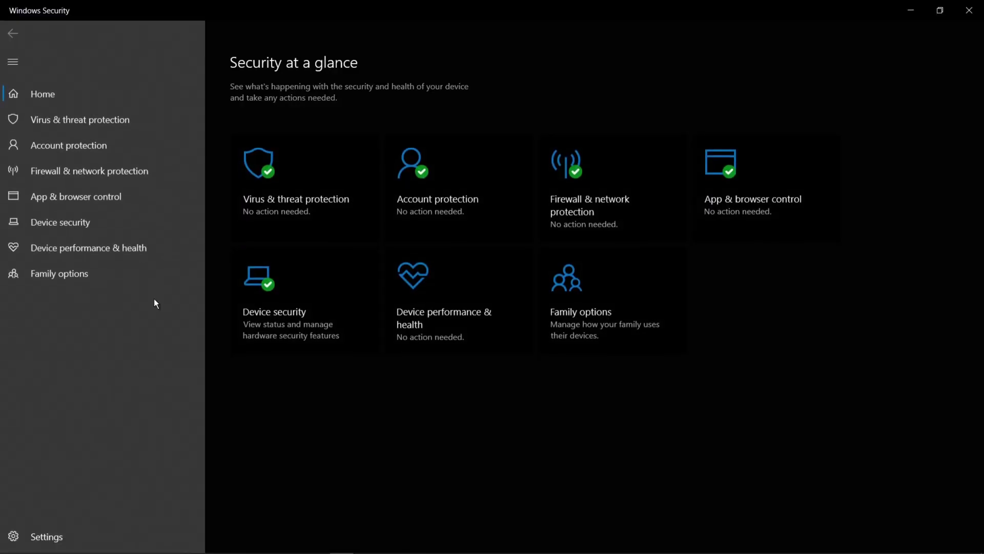
pyautogui.click(333, 192)
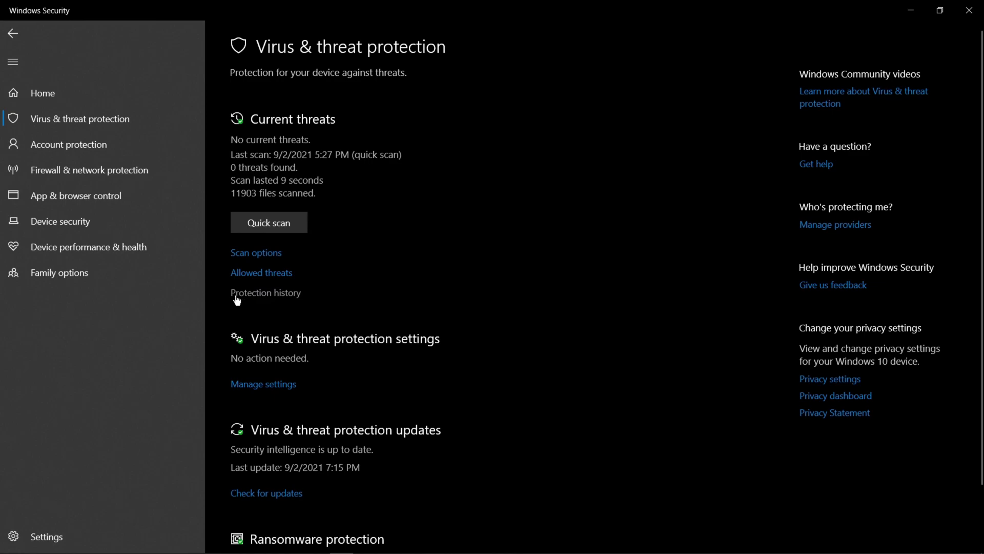
pyautogui.click(288, 293)
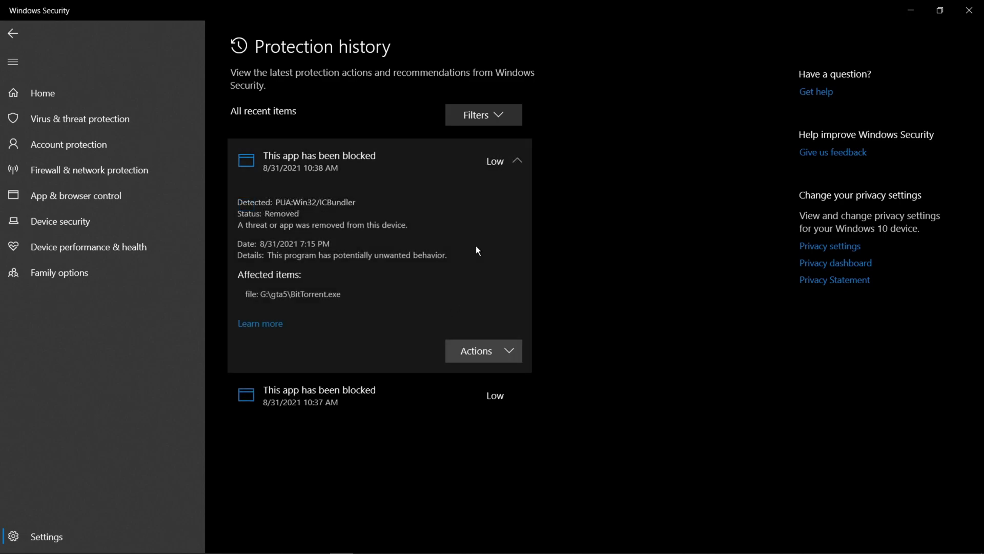
pyautogui.click(497, 345)
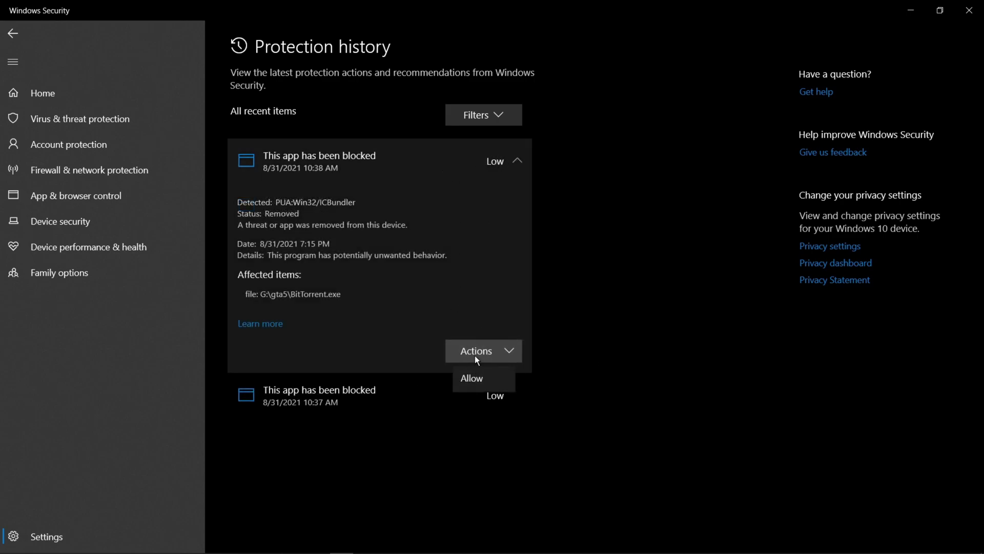